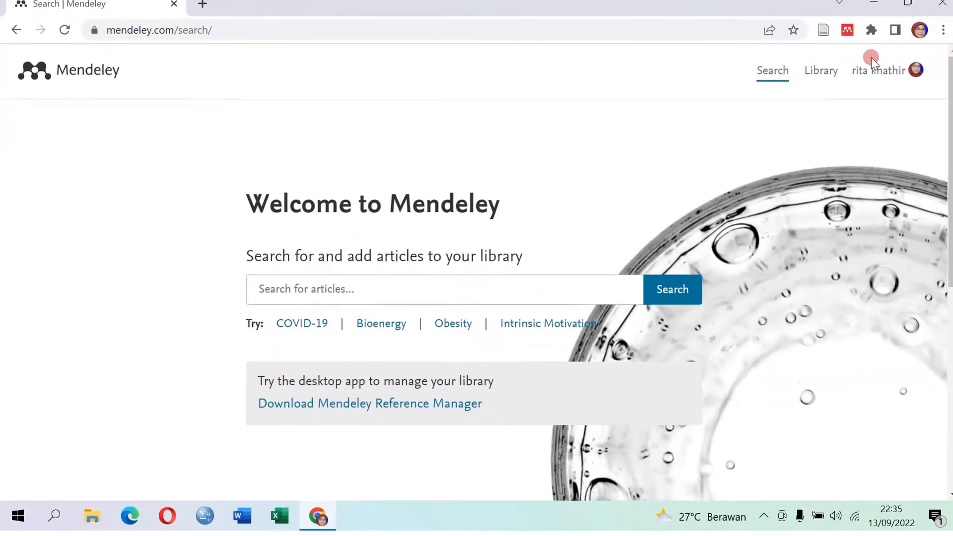
- Sign out of the Mendeley account and open the account creation page
left_click(881, 75)
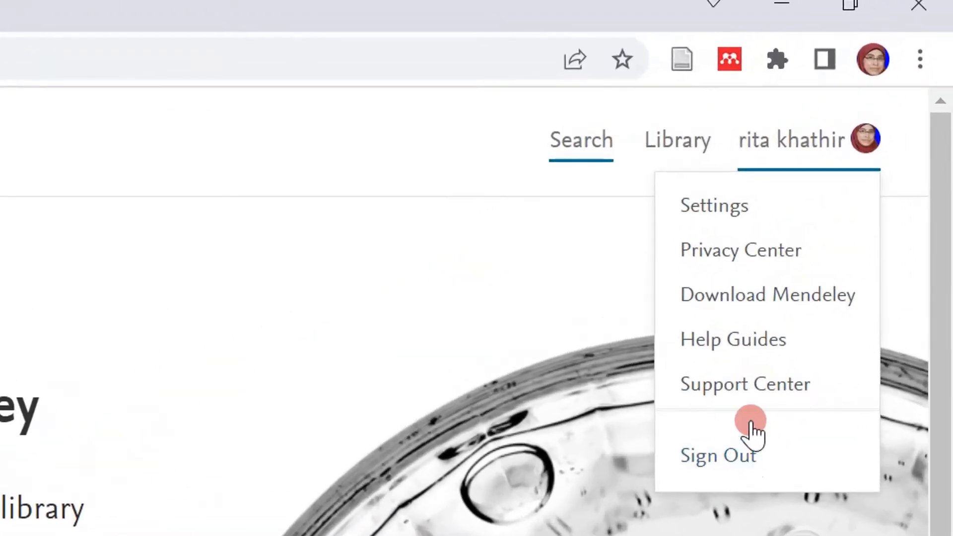
left_click(736, 464)
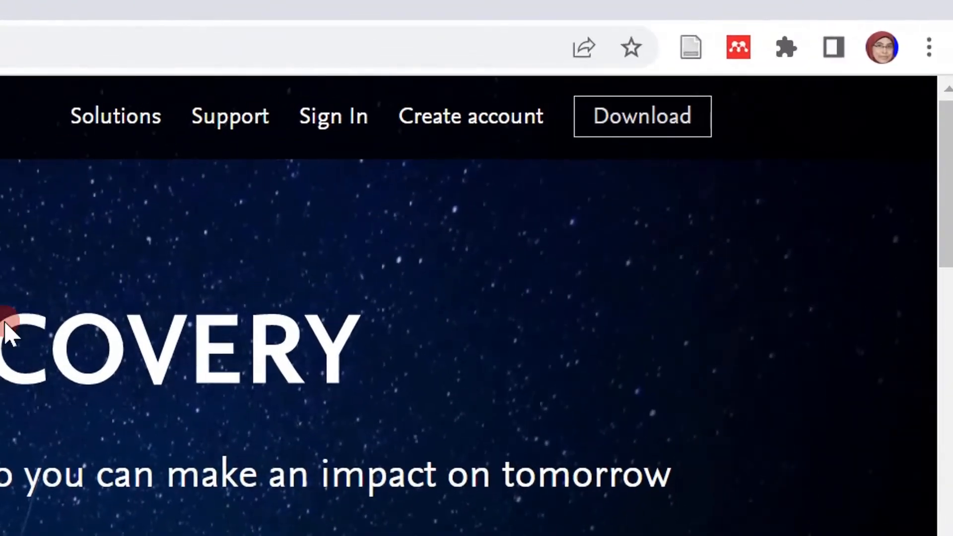
left_click(464, 124)
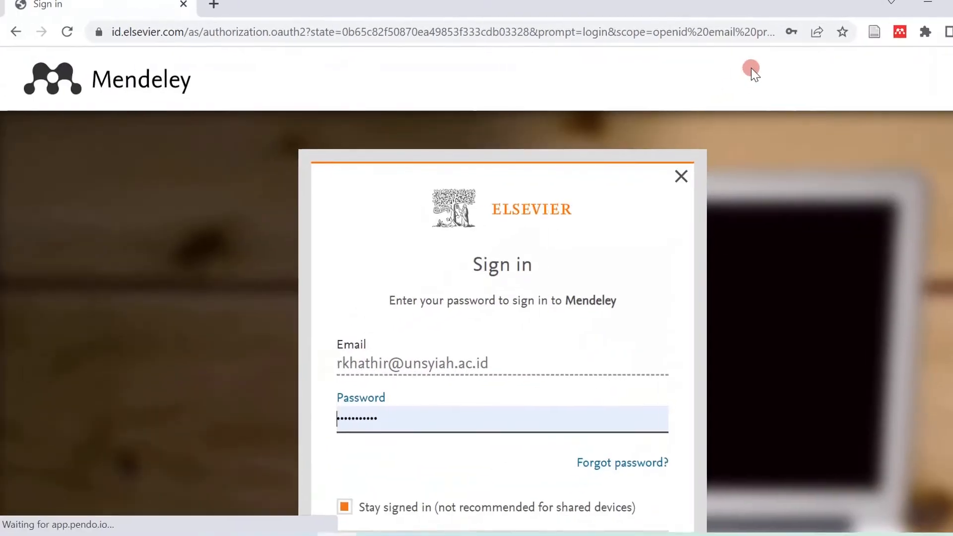
- Sign in to Mendeley with the prefilled e-mail and saved password, keeping Stay signed in enabled
scroll(649, 277, "down", 1)
scroll(422, 278, "down", 2)
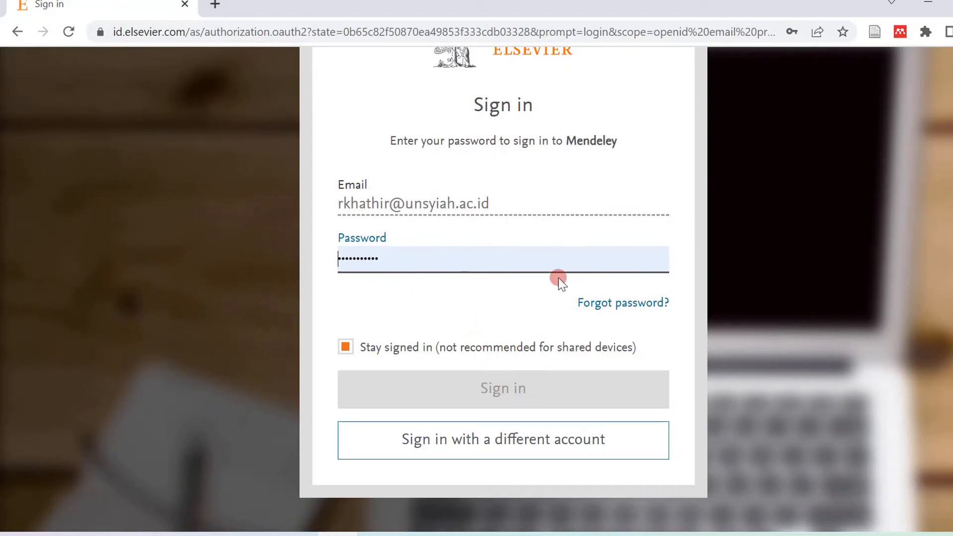
scroll(585, 149, "up", 2)
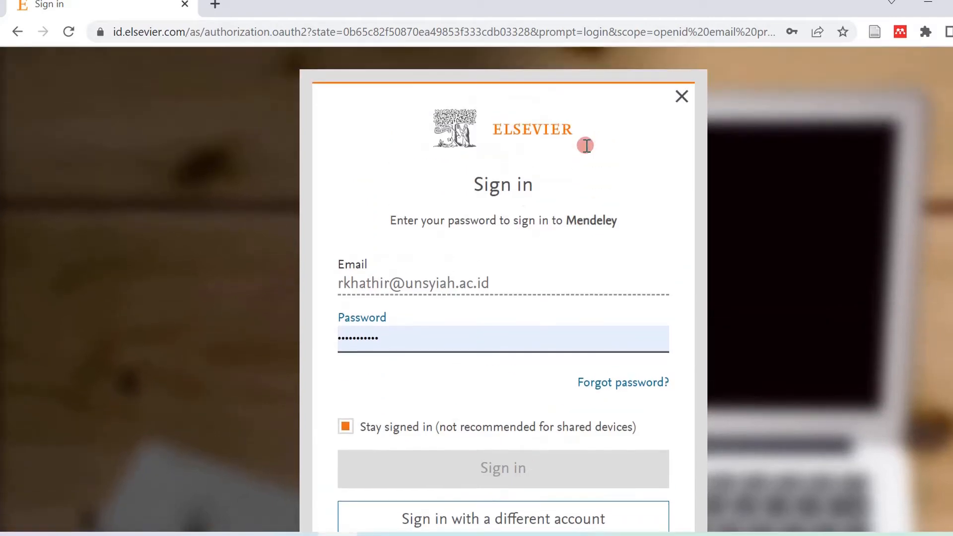
scroll(586, 149, "down", 2)
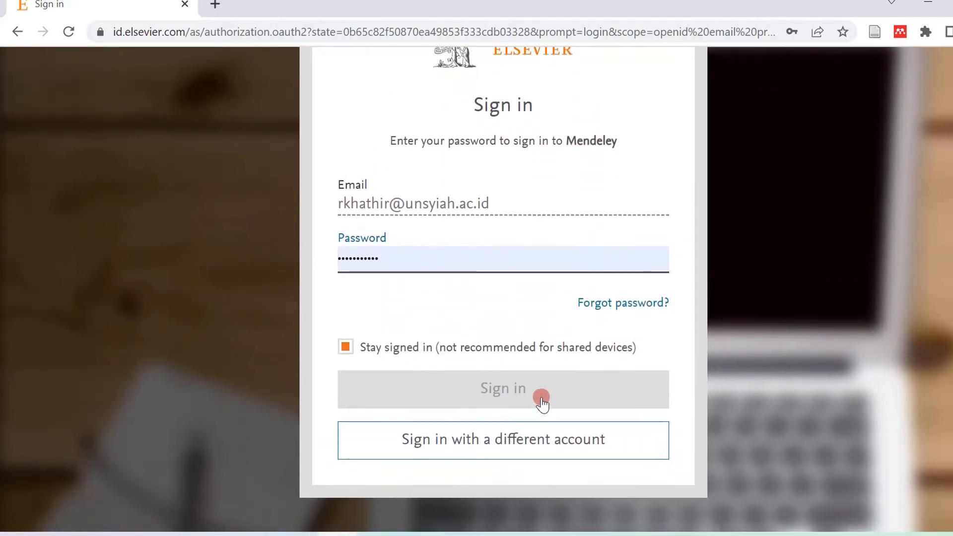
scroll(606, 130, "up", 2)
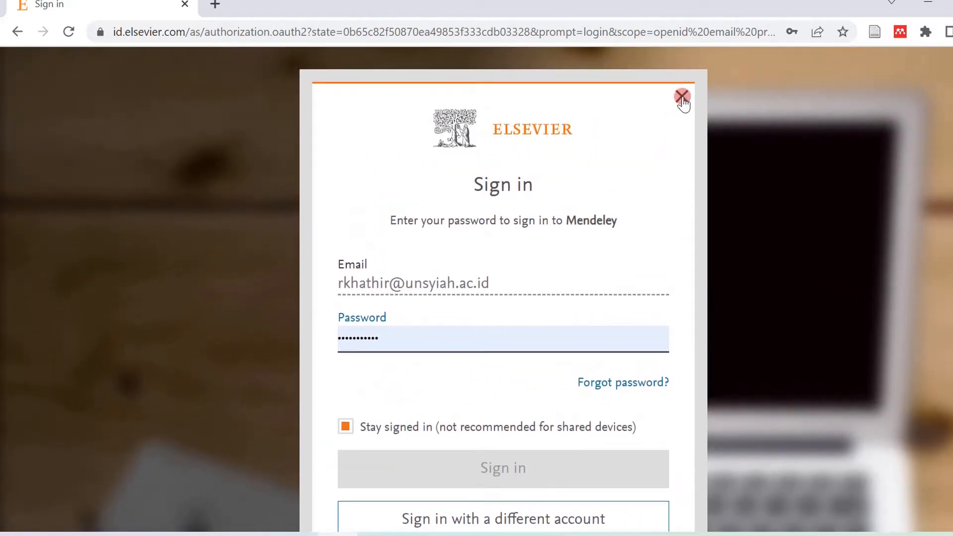
left_click(527, 472)
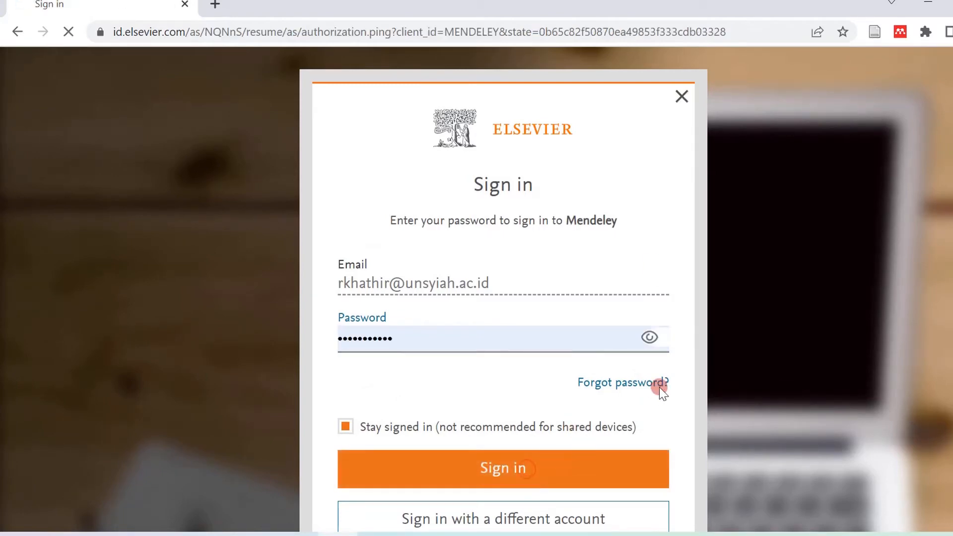
left_click(660, 262)
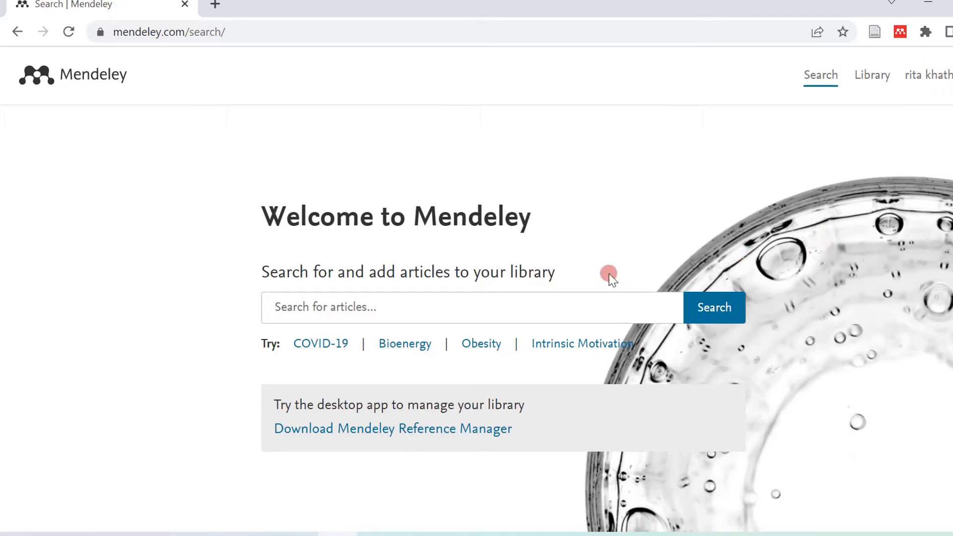
- Open the Reference Manager download page from the site footer and review the Windows, macOS and Linux download options
scroll(806, 134, "down", 2)
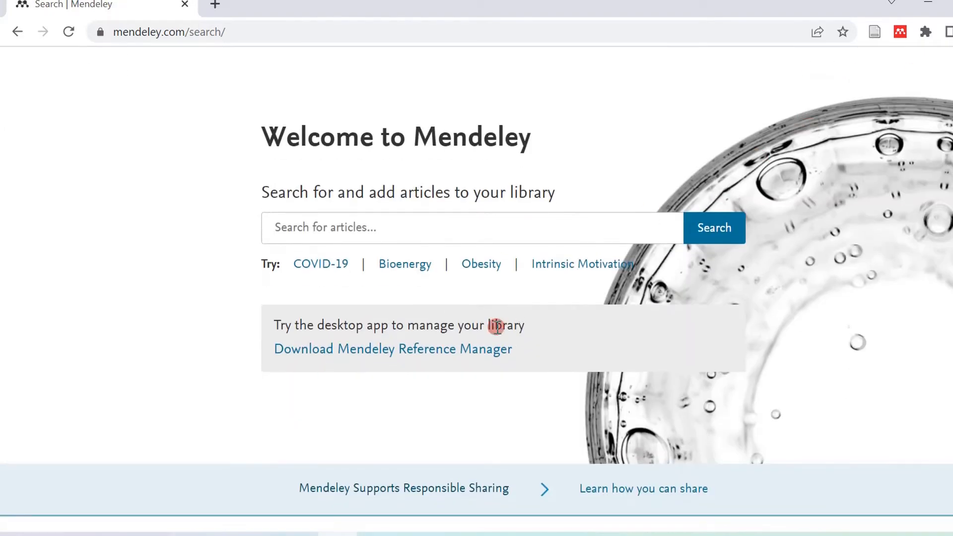
scroll(437, 362, "down", 7)
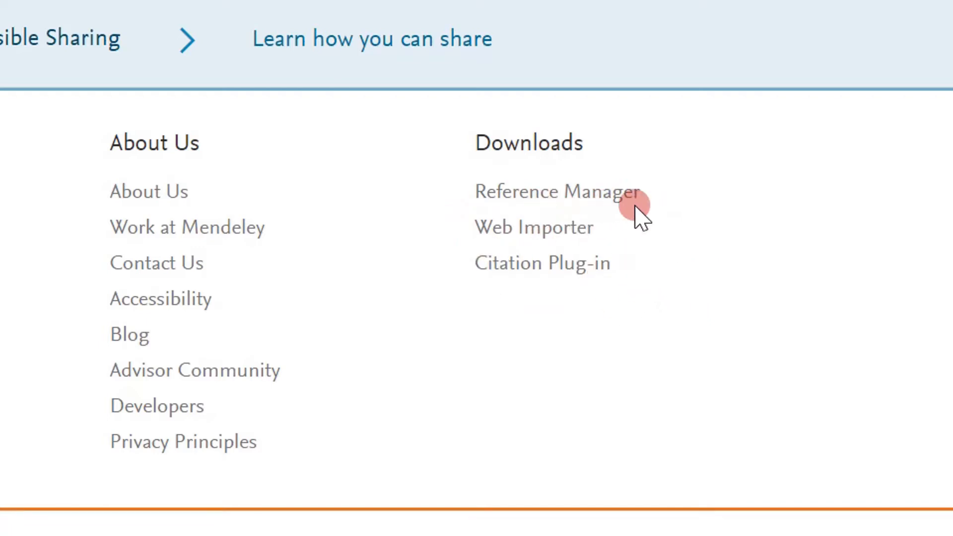
left_click(528, 193)
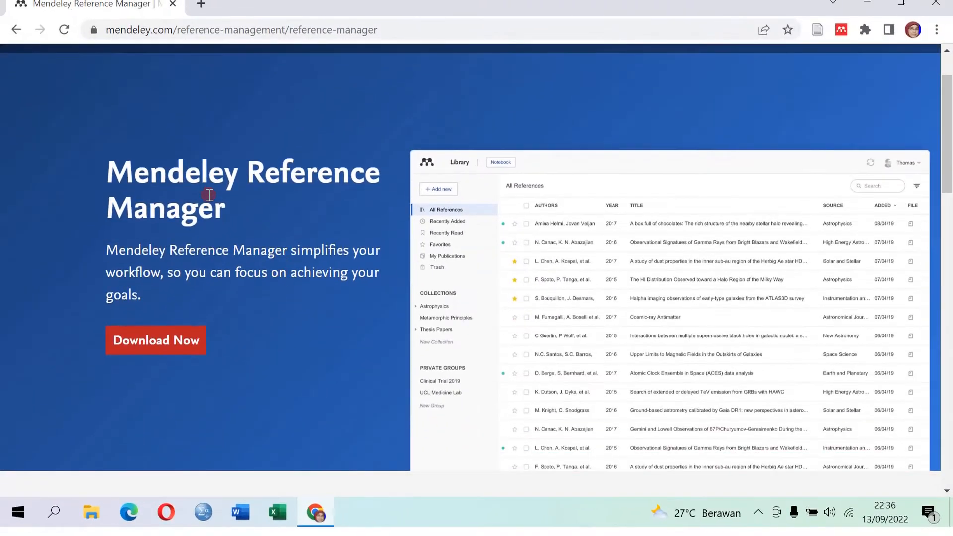
scroll(255, 313, "down", 5)
left_click(261, 314)
scroll(260, 311, "down", 15)
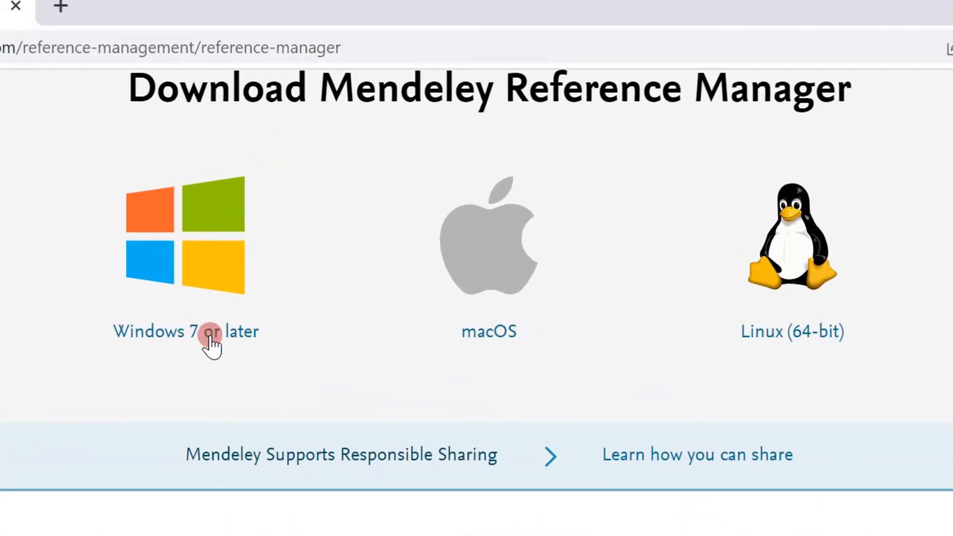
scroll(218, 339, "up", 3)
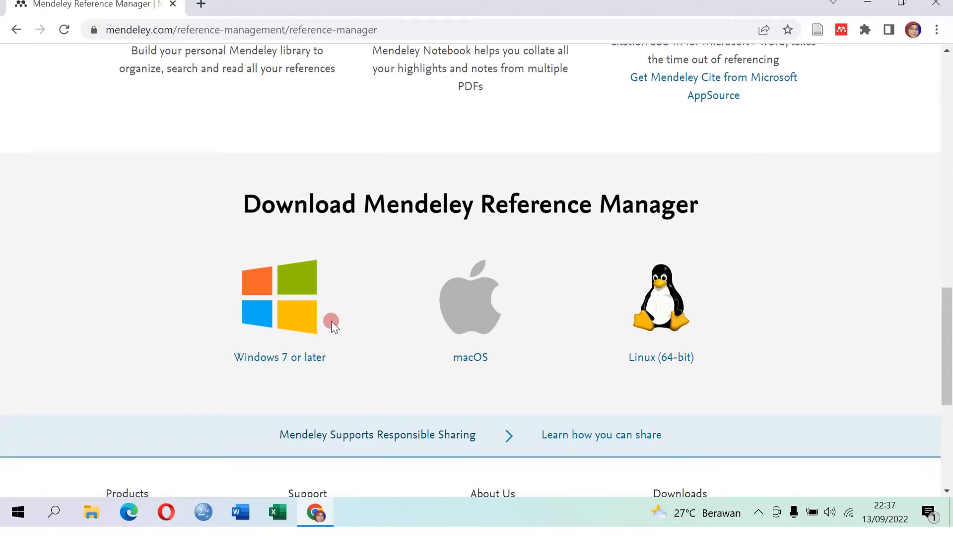
scroll(299, 336, "up", 10)
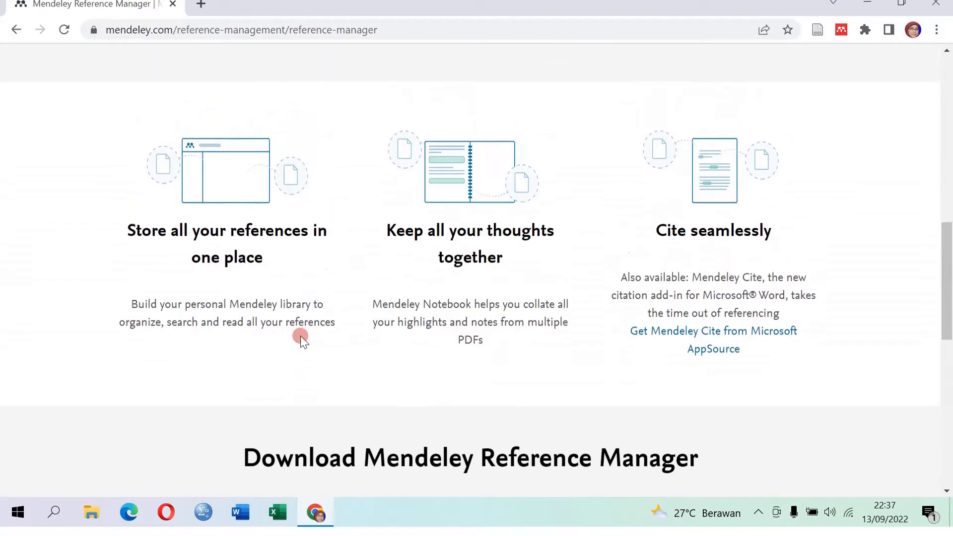
scroll(398, 304, "up", 5)
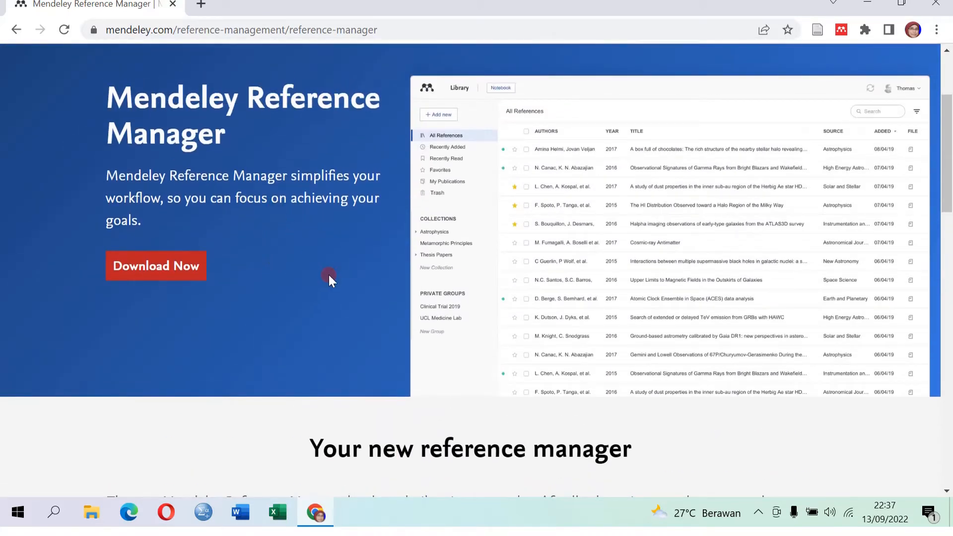
scroll(353, 257, "up", 2)
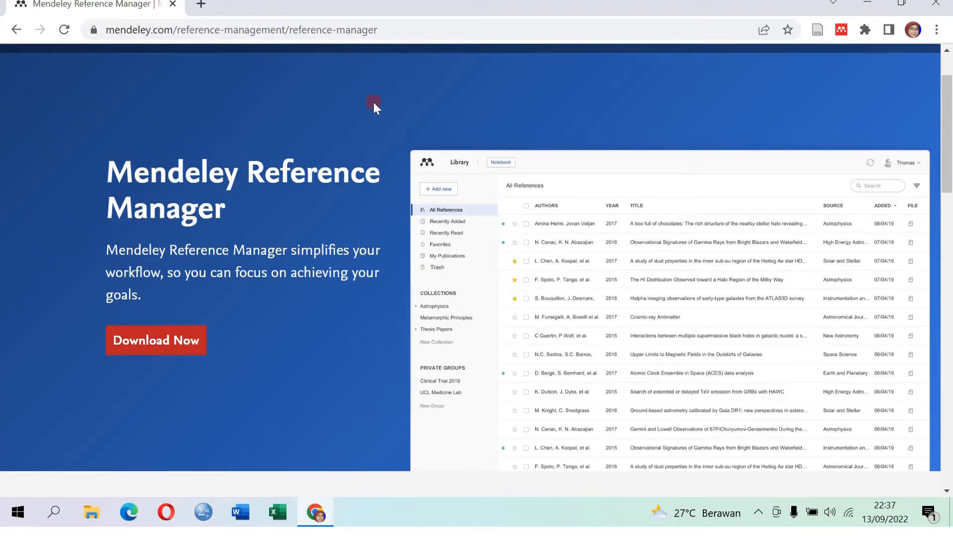
- Show the desktop to locate the Mendeley Desktop shortcut, and return to the Mendeley website in Chrome
right_click(389, 521)
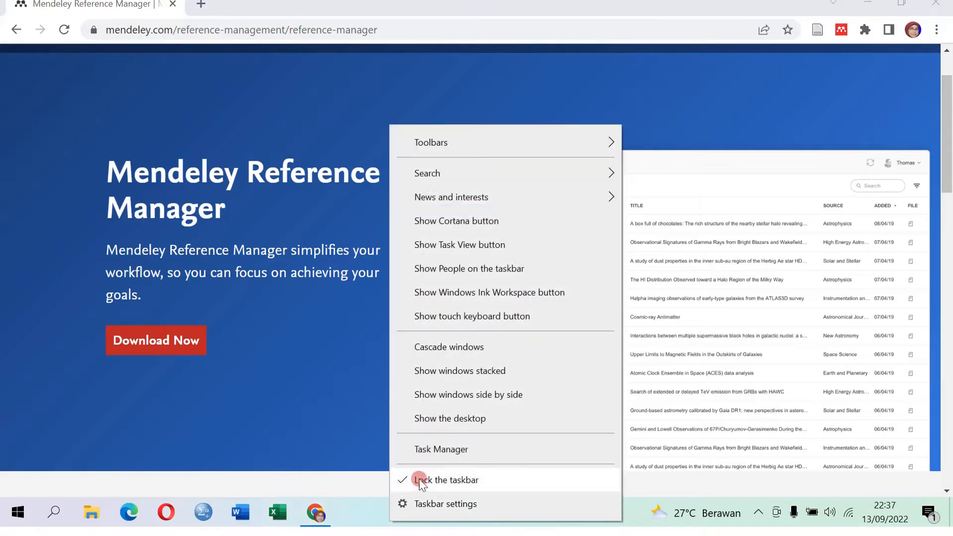
left_click(454, 418)
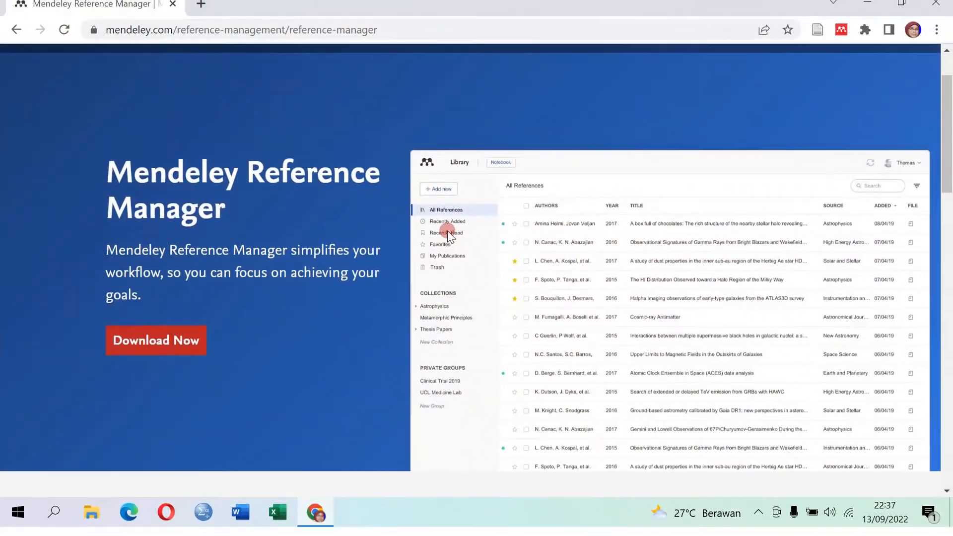
scroll(324, 201, "down", 15)
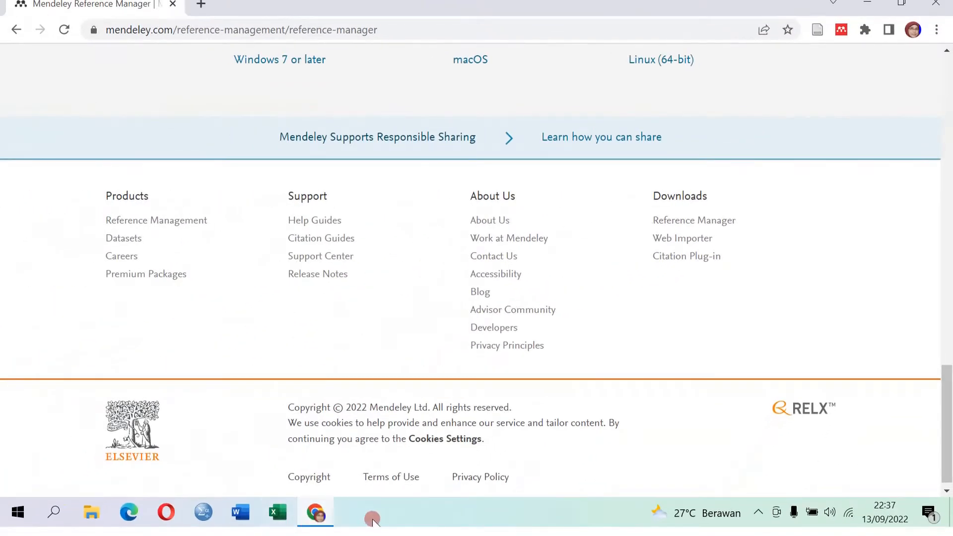
right_click(386, 517)
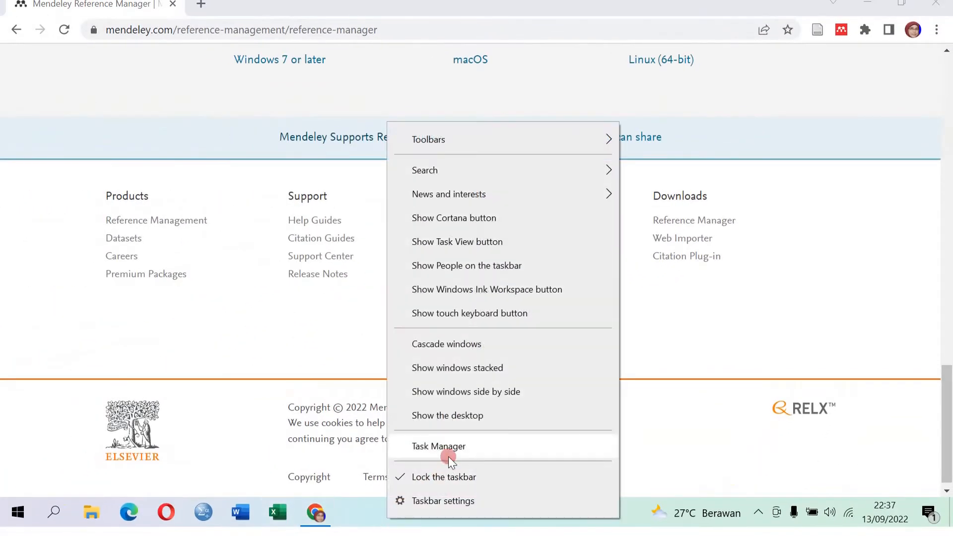
left_click(449, 416)
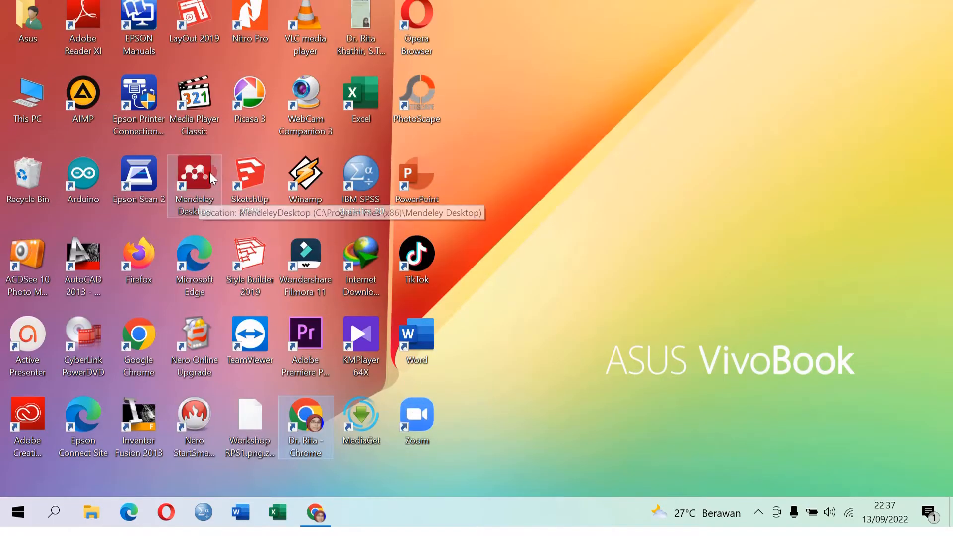
left_click(314, 512)
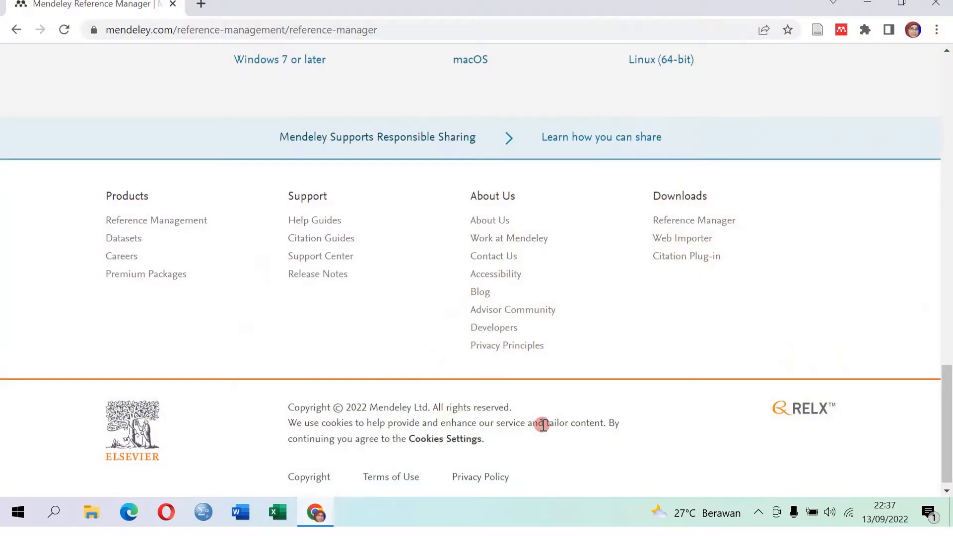
- Open the Web Importer page from the footer downloads and view the option to get it for Chrome
left_click(681, 242)
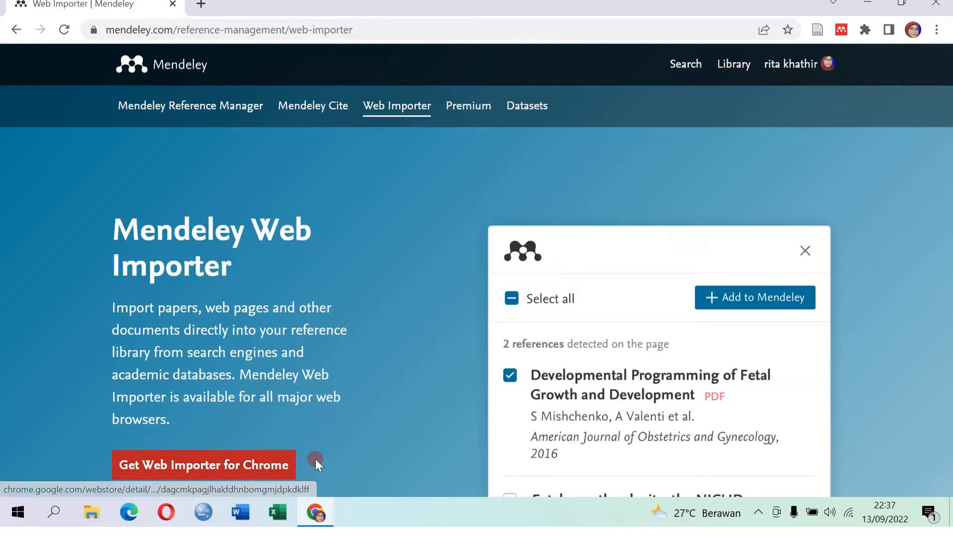
scroll(228, 461, "down", 1)
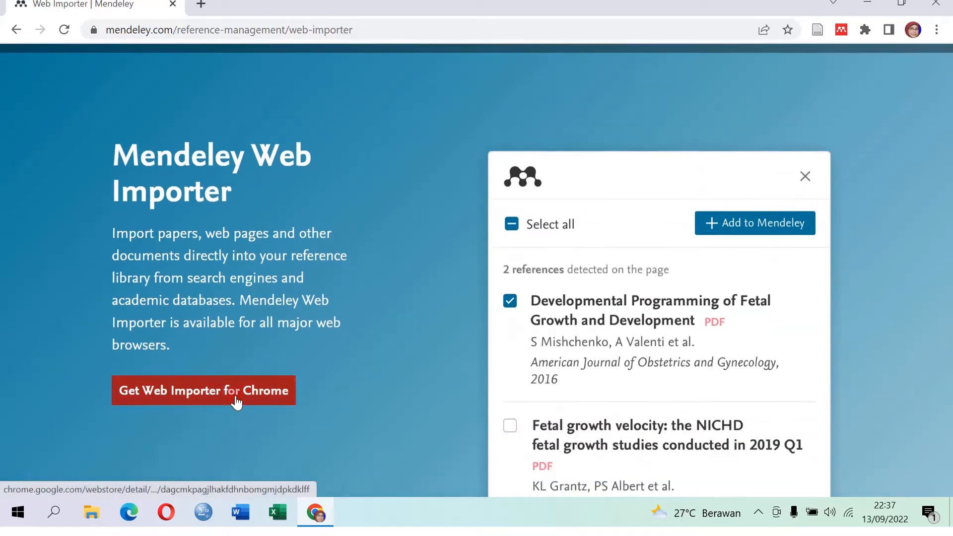
scroll(221, 404, "up", 1)
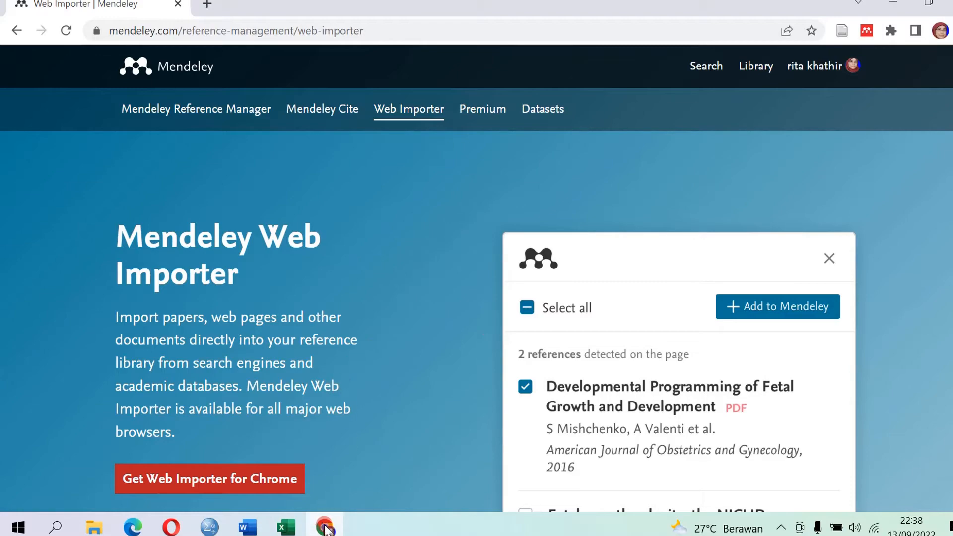
- Open the Citation Plug-in page from the footer downloads and view the option to get Mendeley Cite for Microsoft Word
scroll(533, 326, "down", 20)
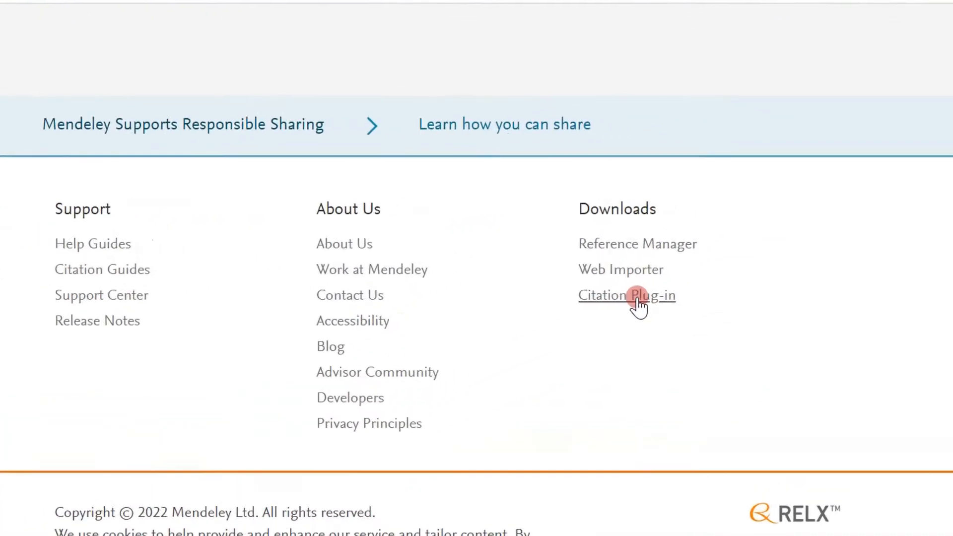
left_click(500, 356)
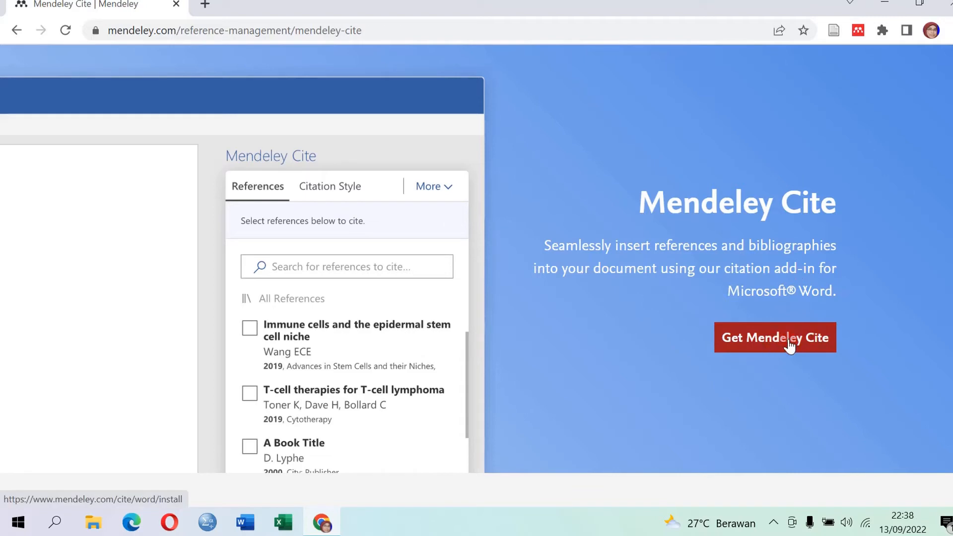
scroll(782, 339, "down", 3)
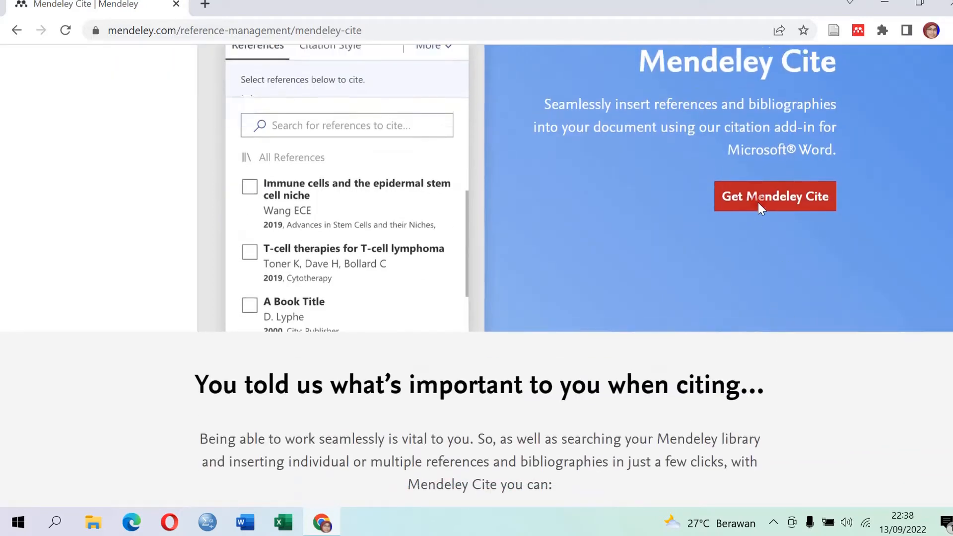
scroll(758, 202, "up", 2)
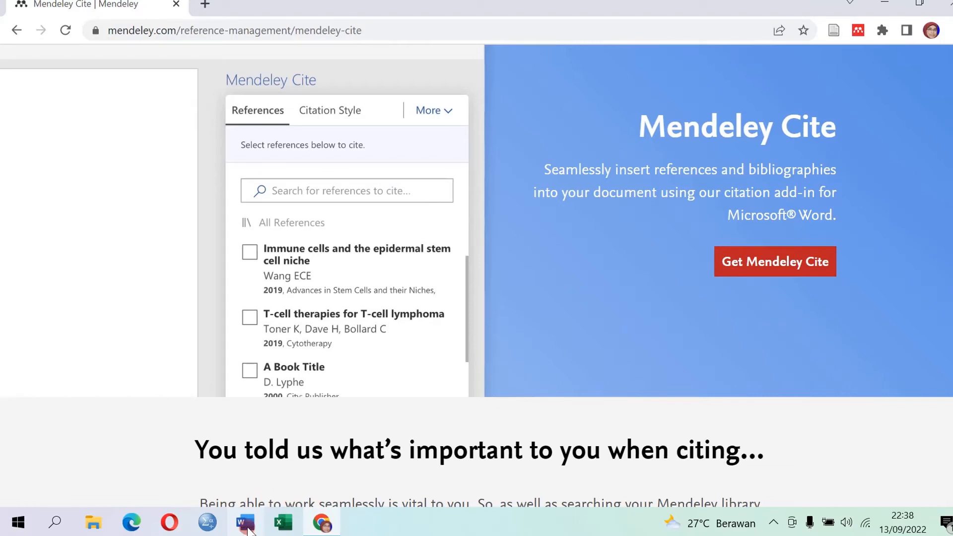
- Show the desktop, launch Mendeley Desktop from its shortcut and maximize its window
right_click(395, 524)
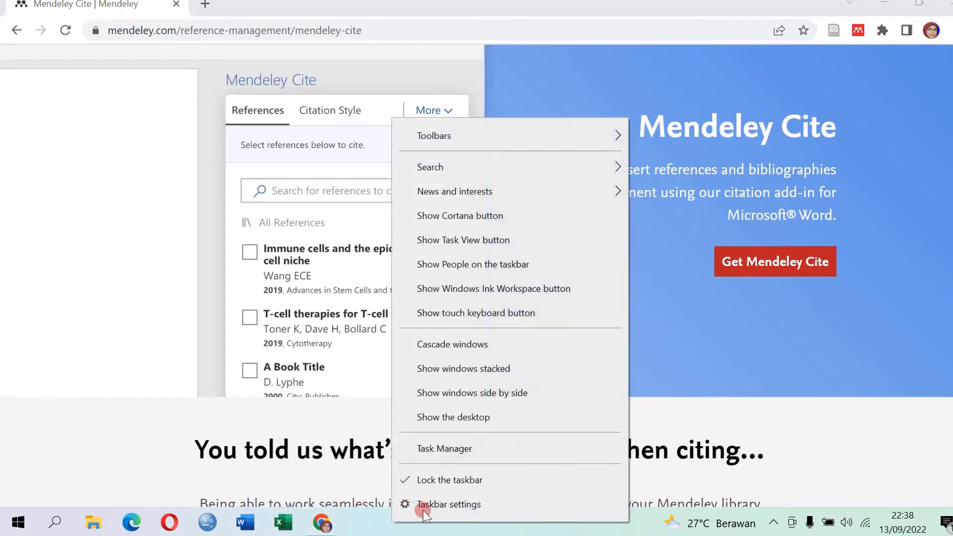
left_click(483, 417)
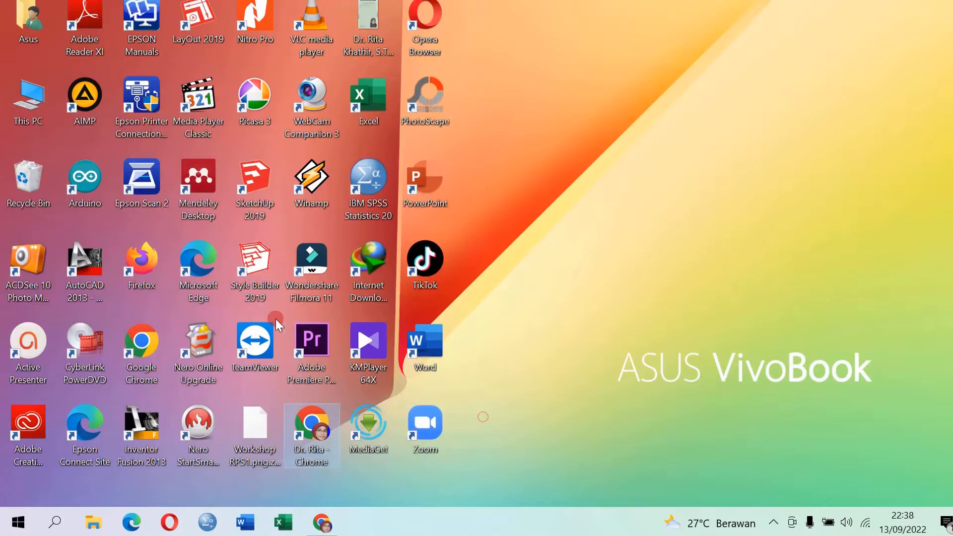
double_click(209, 177)
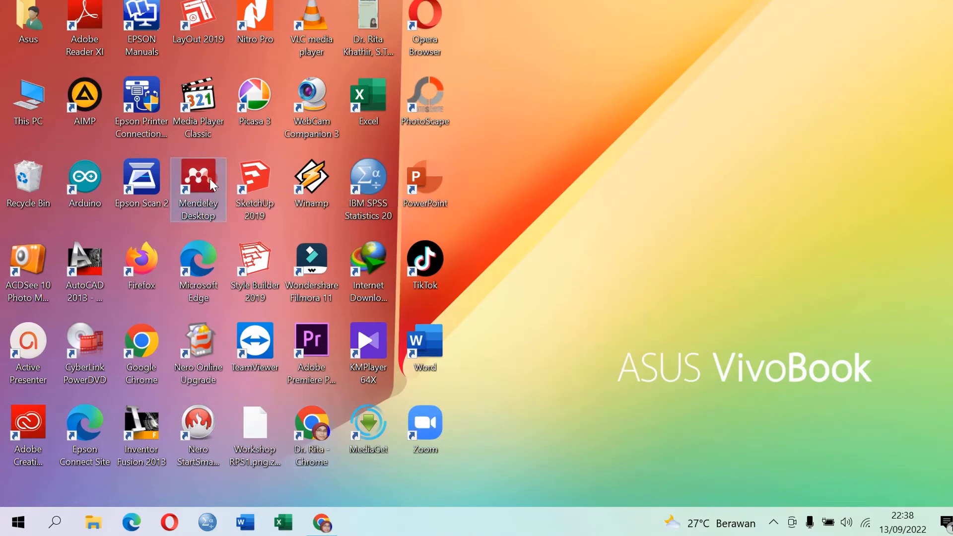
left_click(779, 267)
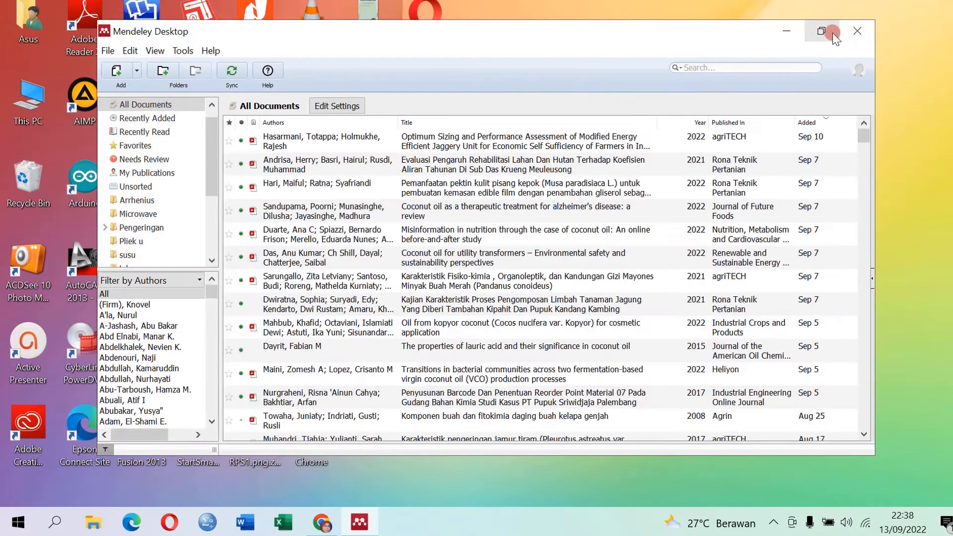
left_click(832, 33)
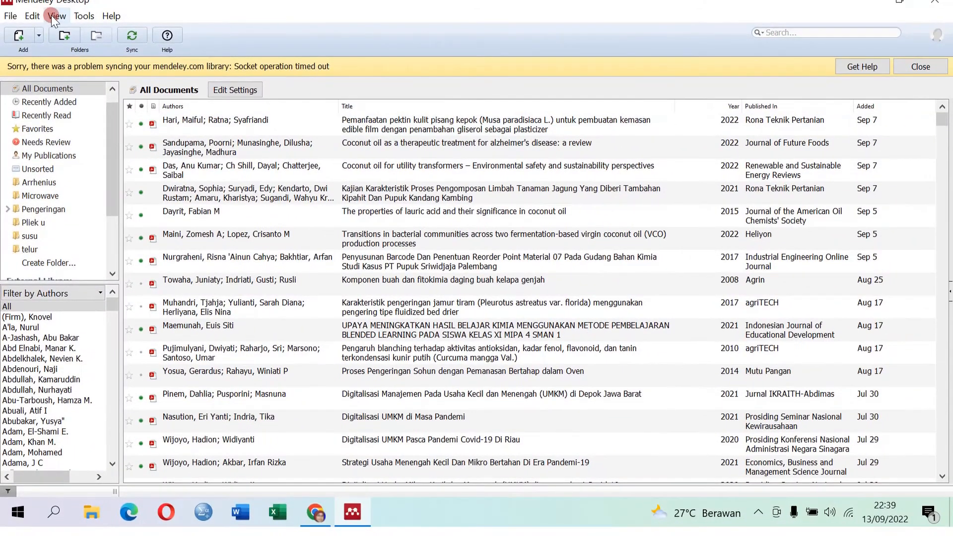
- Show the document details pane, resize it to give the library list more room, and select the 2022 article on pektin kulit pisang kepok
left_click(55, 17)
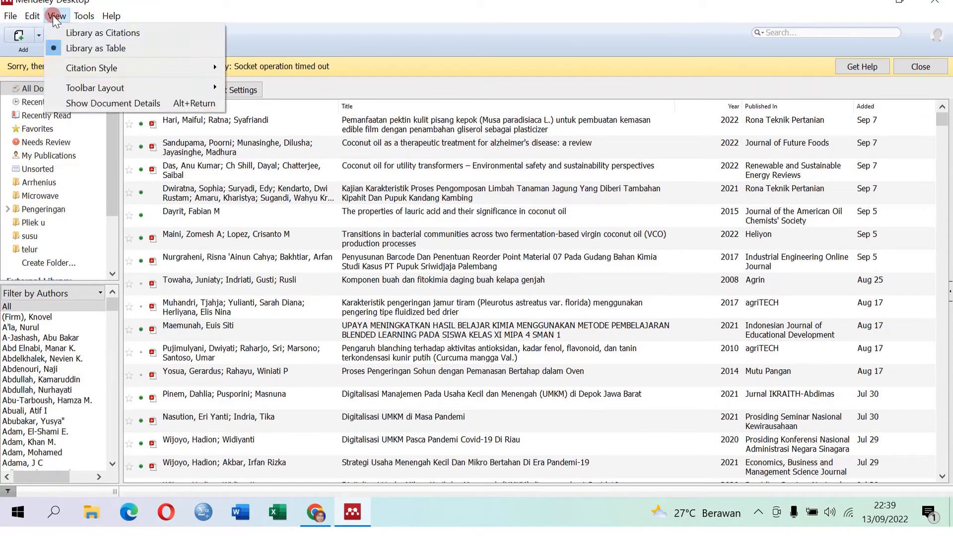
left_click(92, 105)
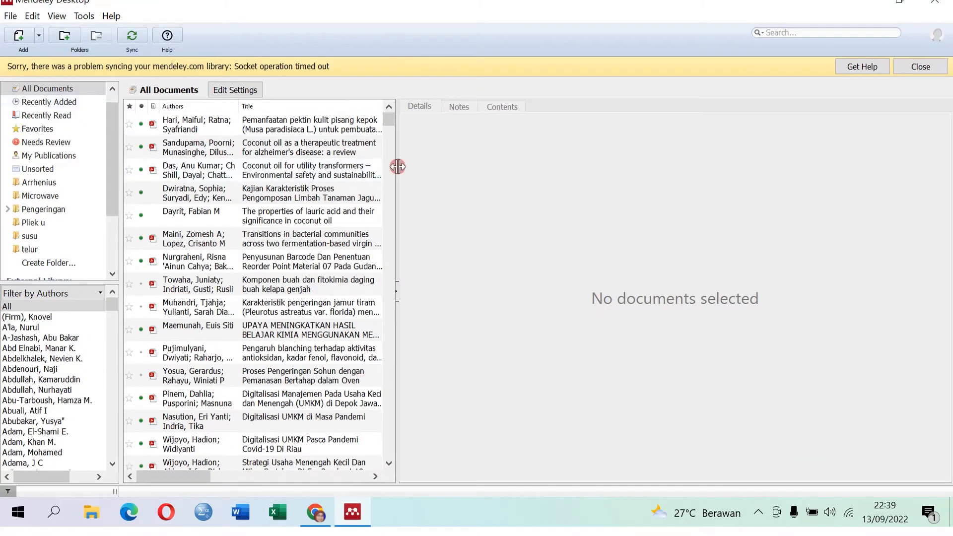
left_click_drag(398, 166, 664, 179)
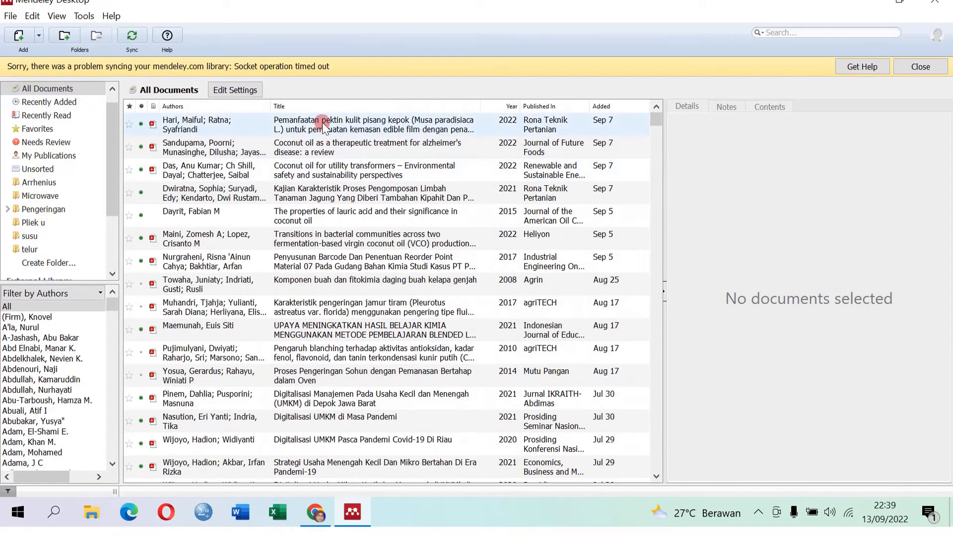
left_click(324, 126)
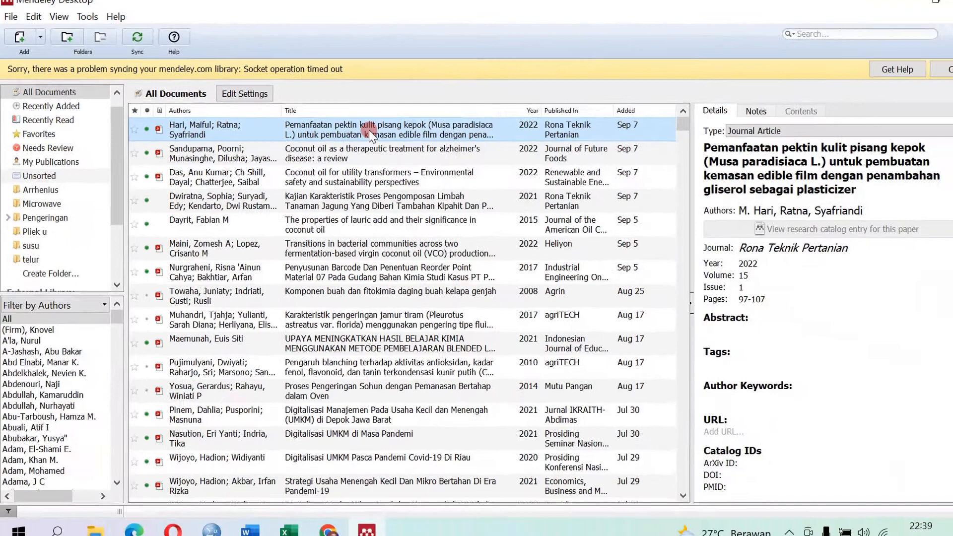
- Open the selected article's PDF and view its title and abstract on the first page
double_click(368, 130)
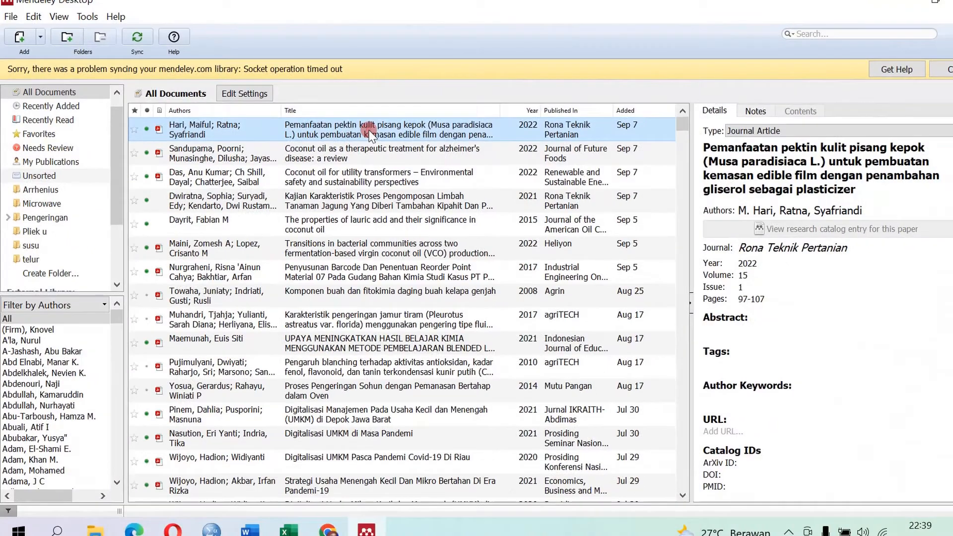
scroll(459, 203, "down", 2)
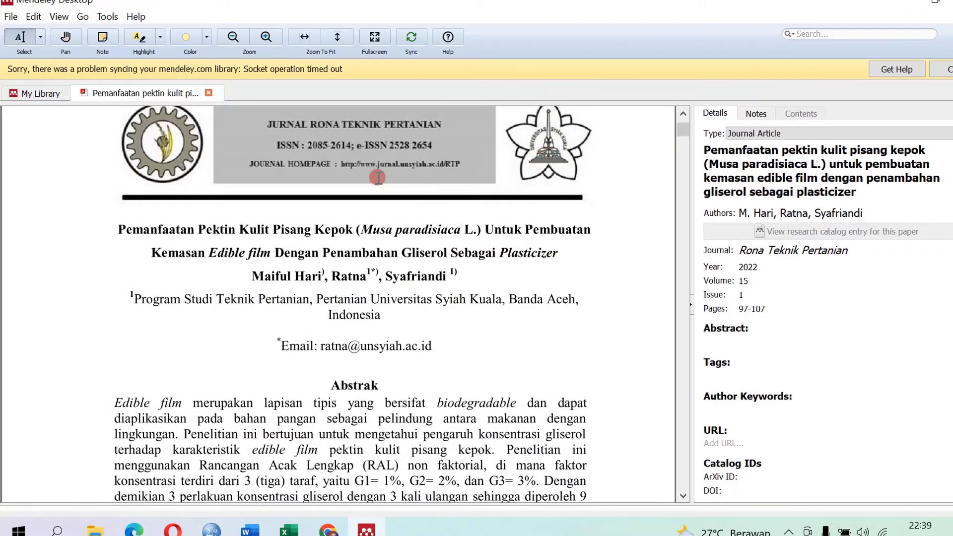
scroll(415, 283, "down", 3)
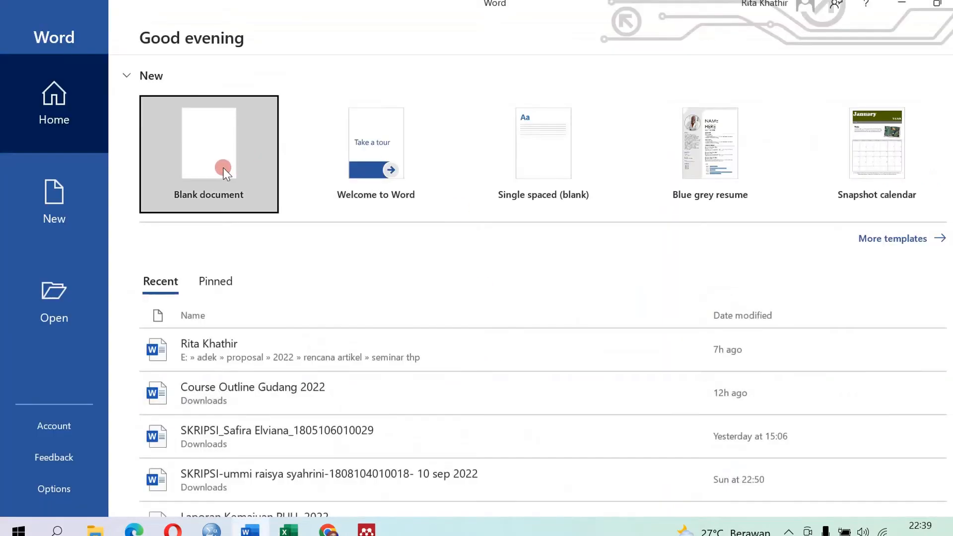
- Create a blank document in Word, dismiss the licence notice, and display the Mendeley Cite-O-Matic citation tools
left_click(224, 174)
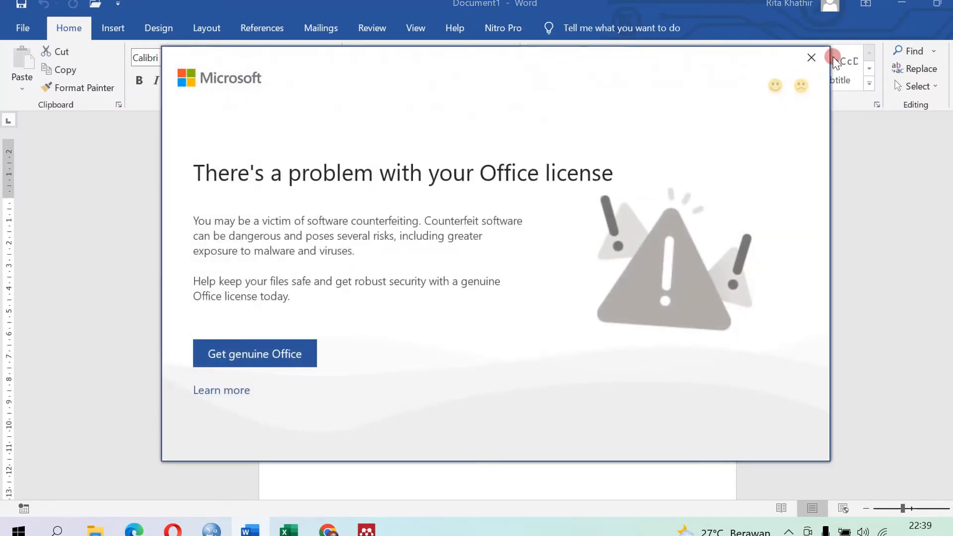
left_click(810, 58)
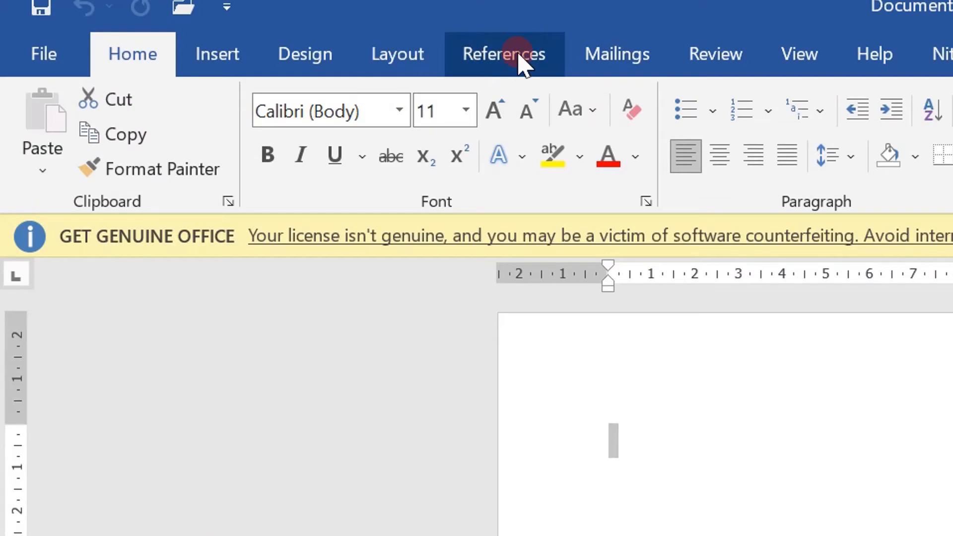
left_click(491, 56)
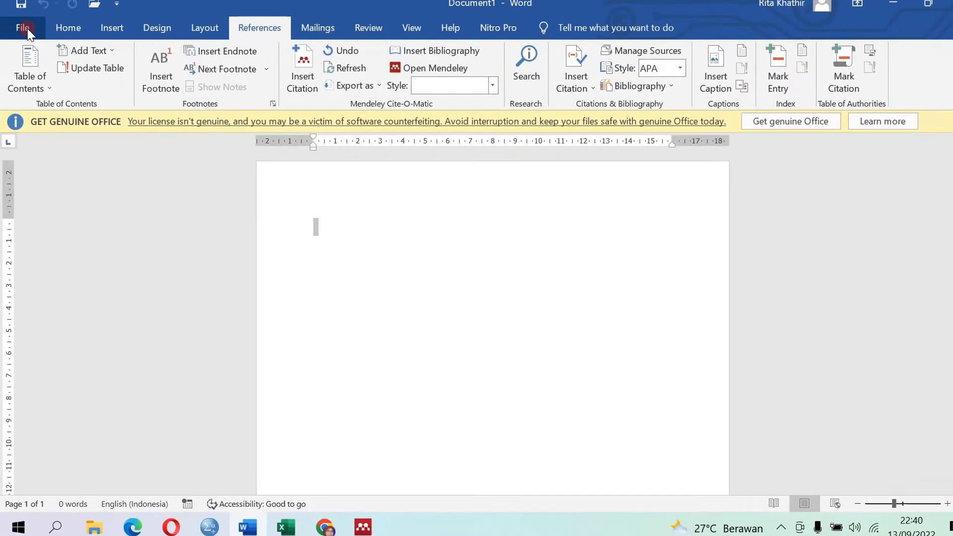
- Open the Add-ins page of Word Options and review the listed add-ins for the Mendeley template
left_click(24, 28)
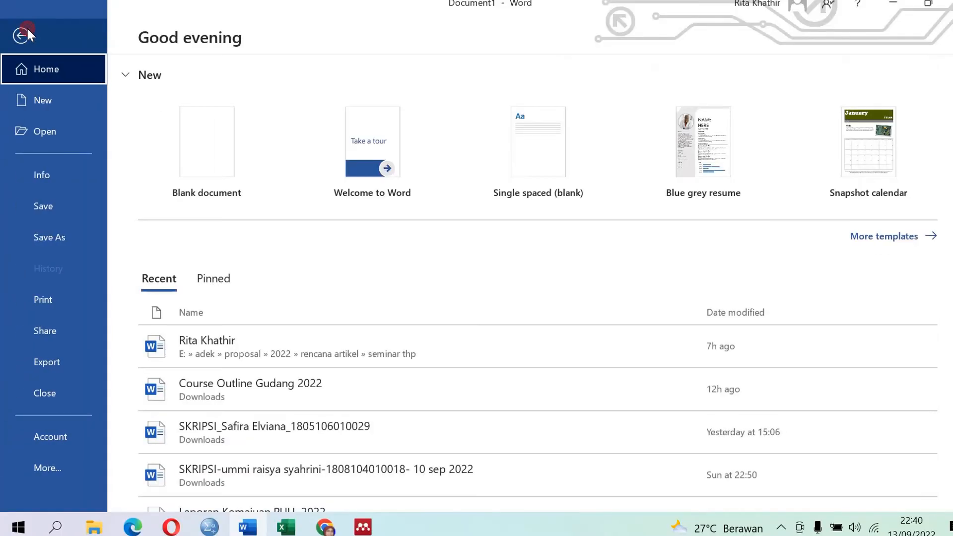
left_click(58, 468)
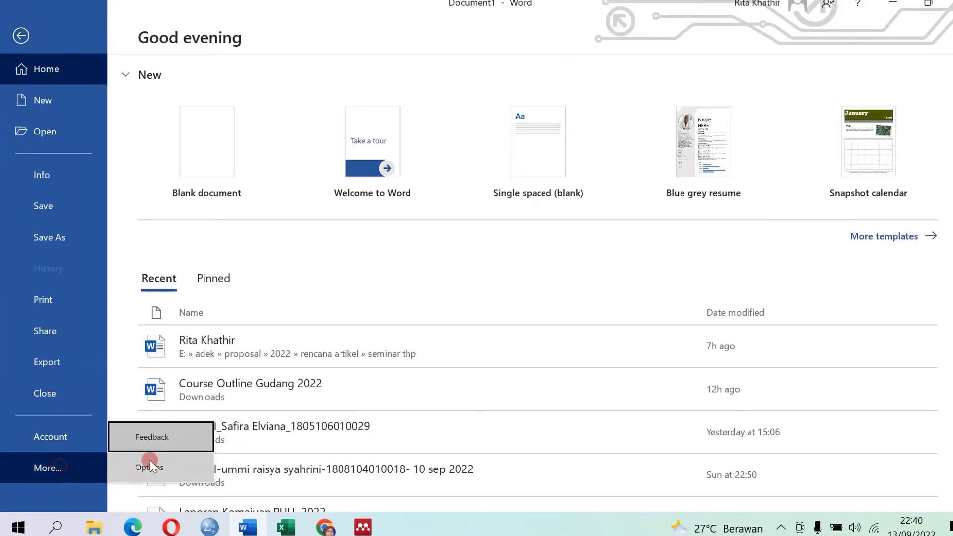
left_click(171, 467)
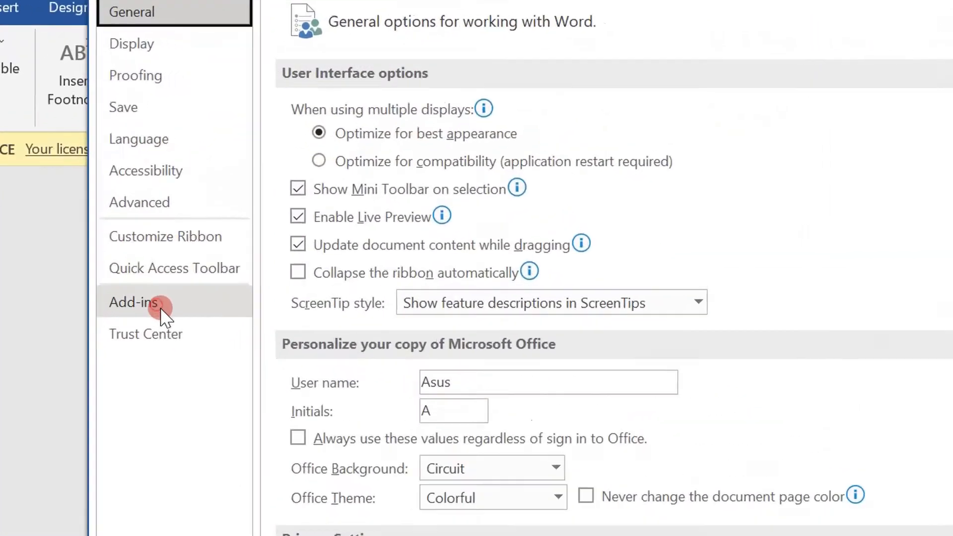
left_click(213, 226)
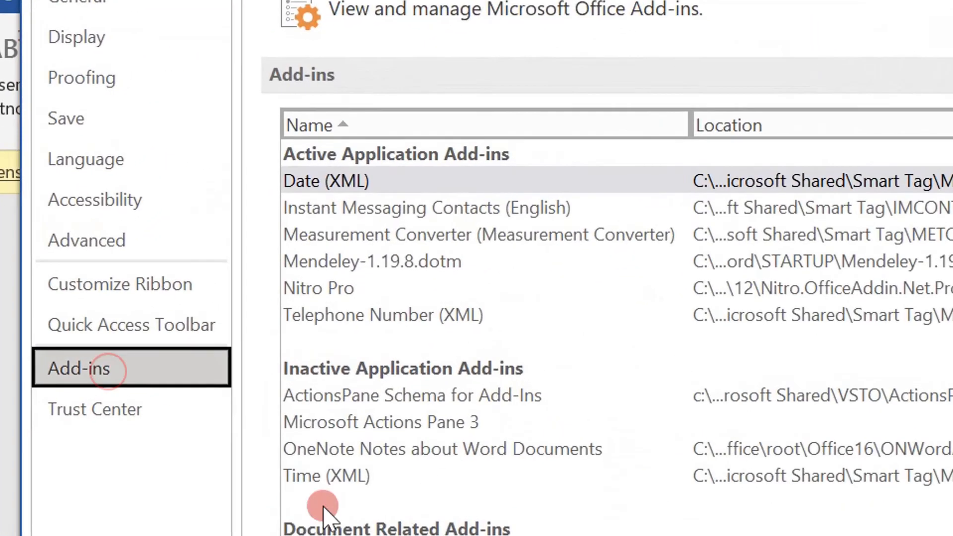
scroll(354, 217, "down", 1)
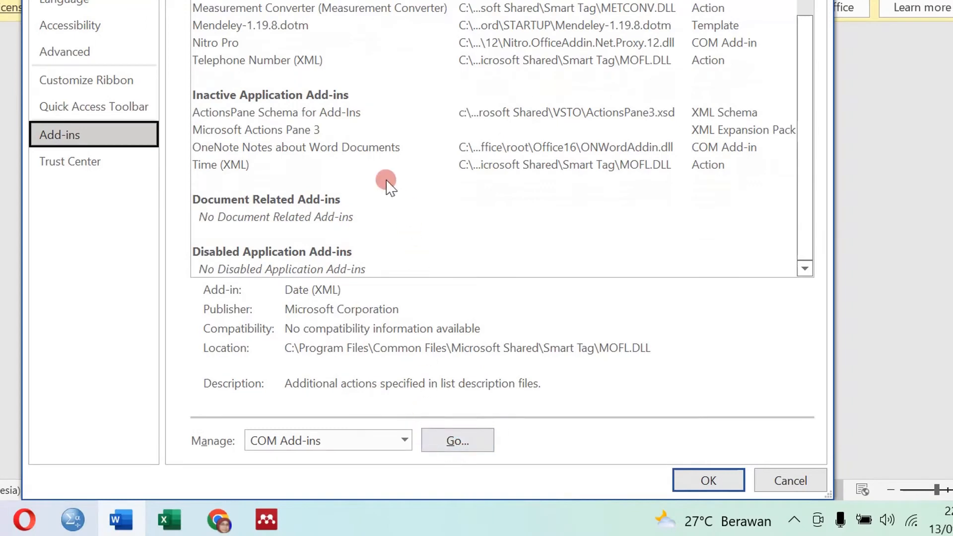
scroll(338, 144, "up", 1)
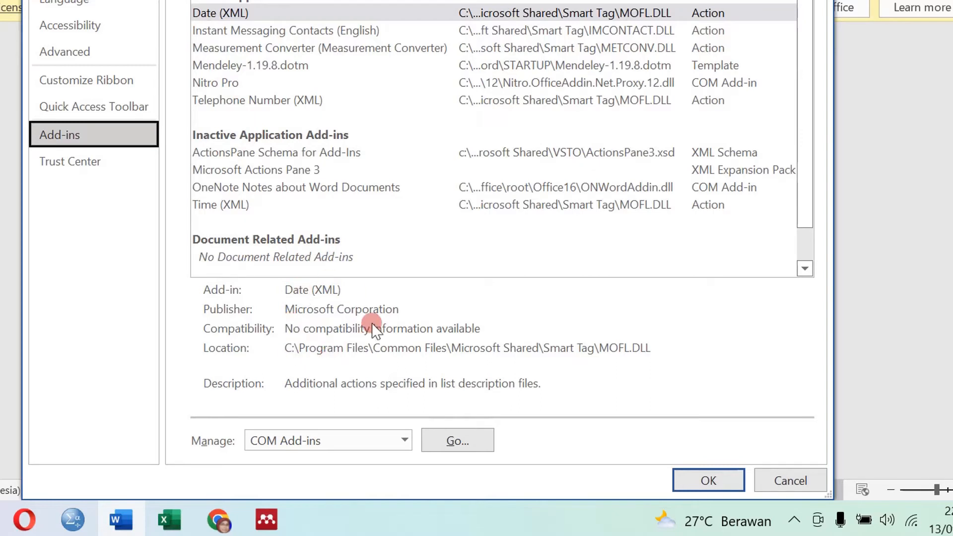
- Open the Word Add-ins manager to check the Mendeley-1.19.8.dotm global template, and close it without changes
left_click(404, 440)
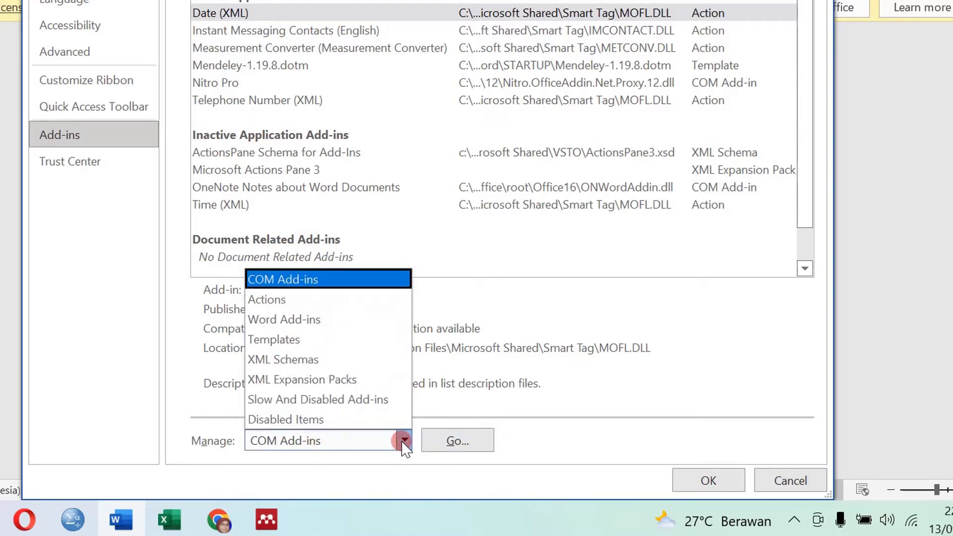
left_click(405, 440)
left_click(452, 441)
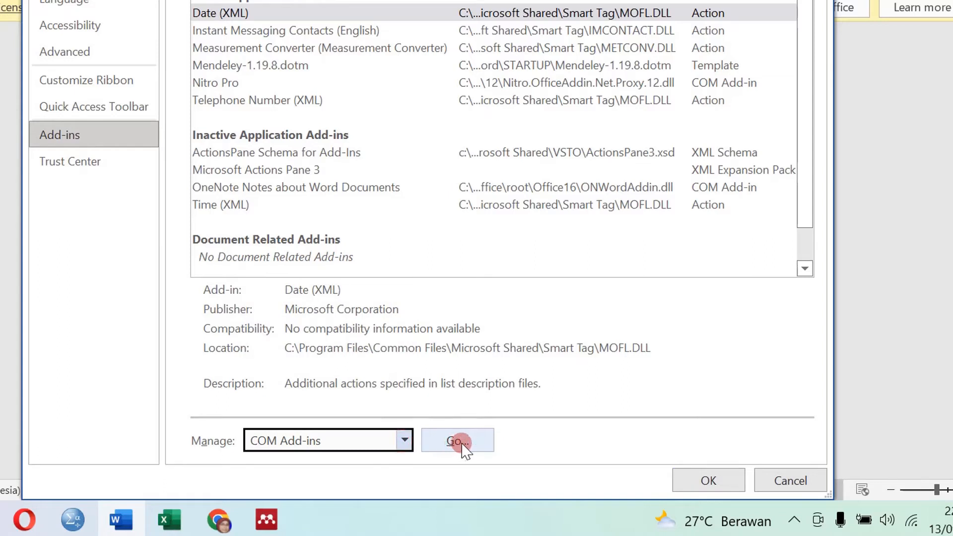
left_click(404, 441)
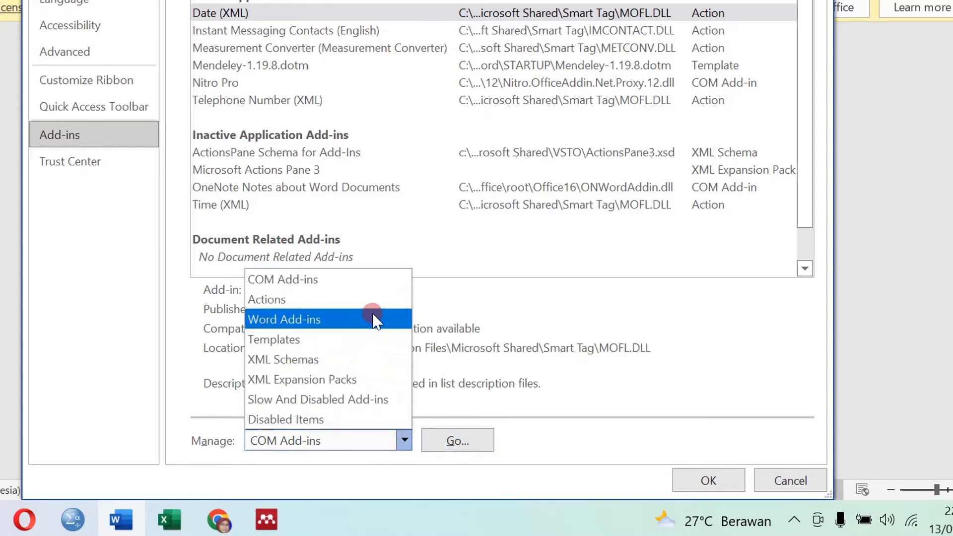
left_click(373, 320)
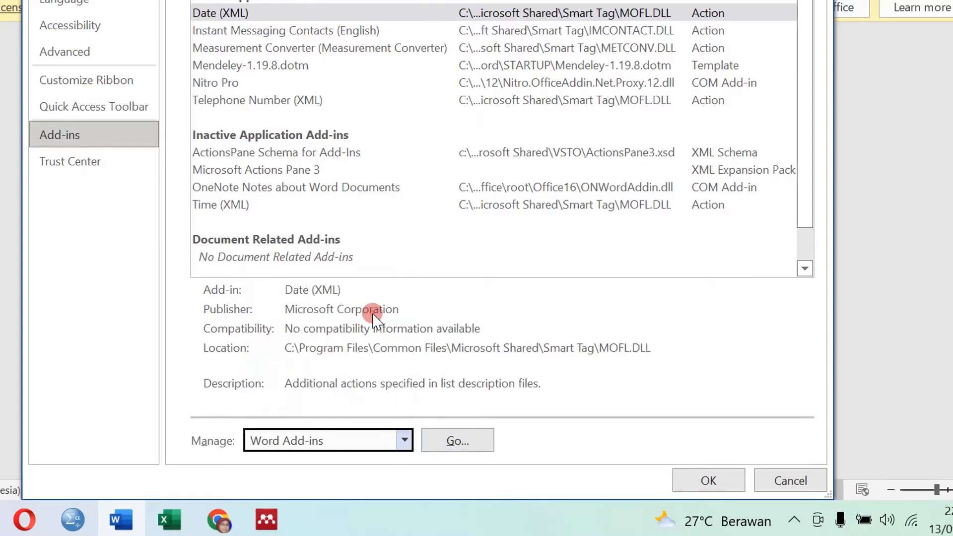
left_click(452, 440)
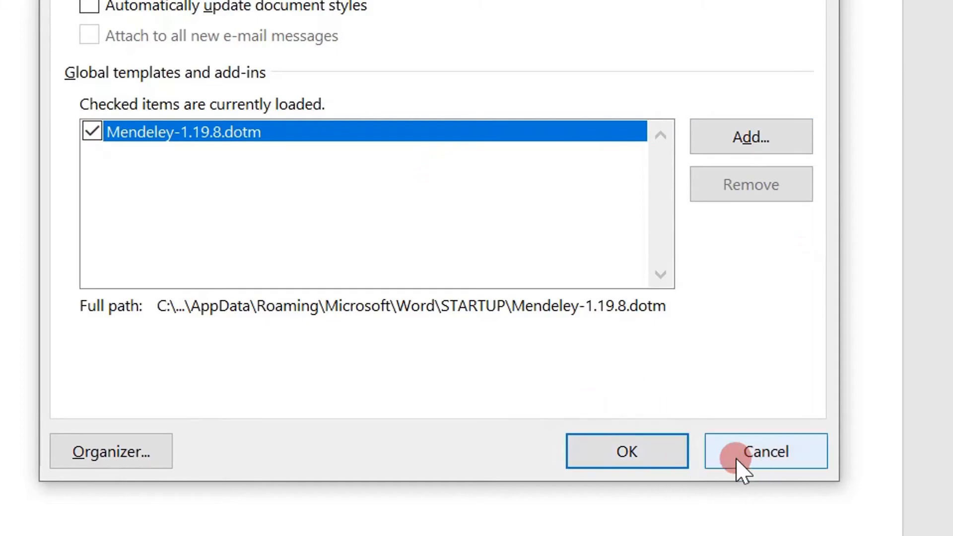
left_click(762, 455)
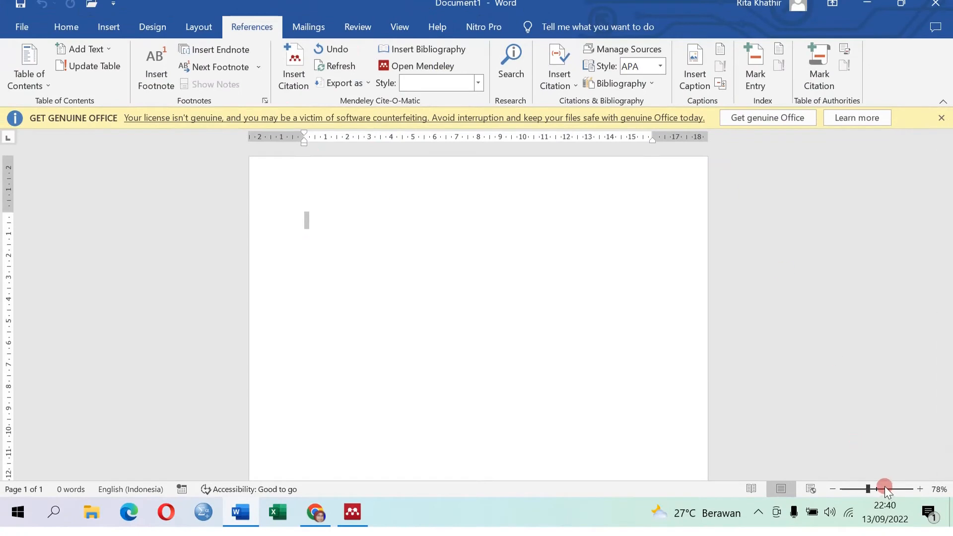
- Zoom the blank document to 87%, restore Word to a smaller window and move it aside to make room for Mendeley Desktop
left_click(882, 488)
left_click(867, 488)
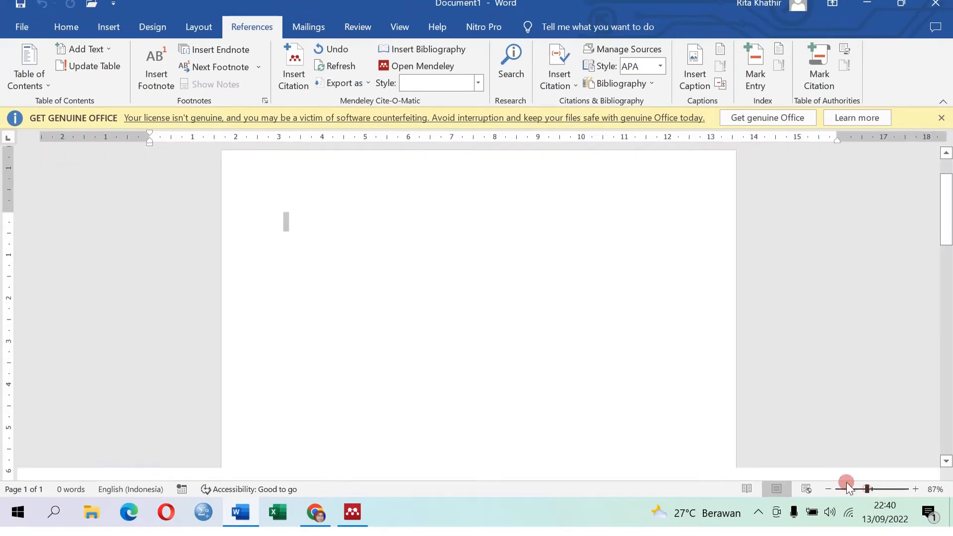
left_click(570, 136)
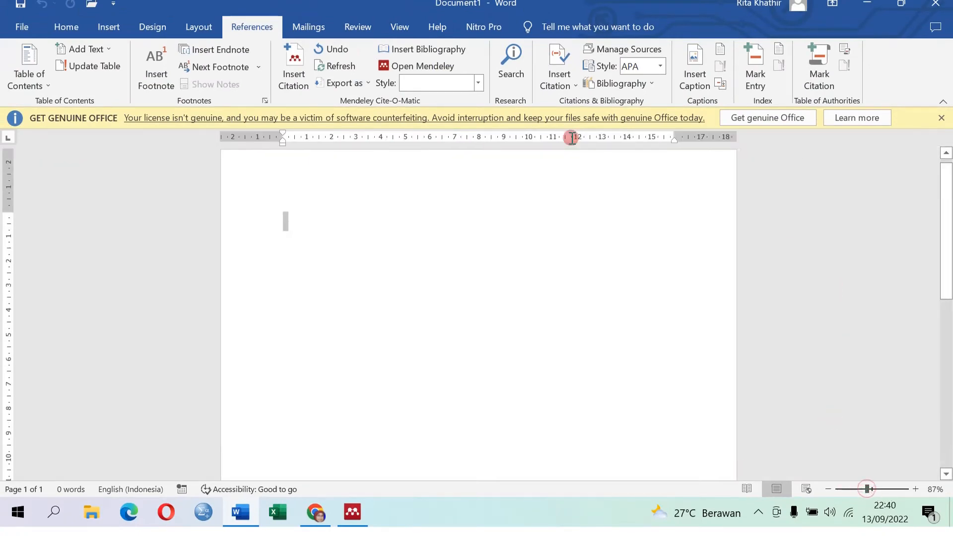
left_click(902, 7)
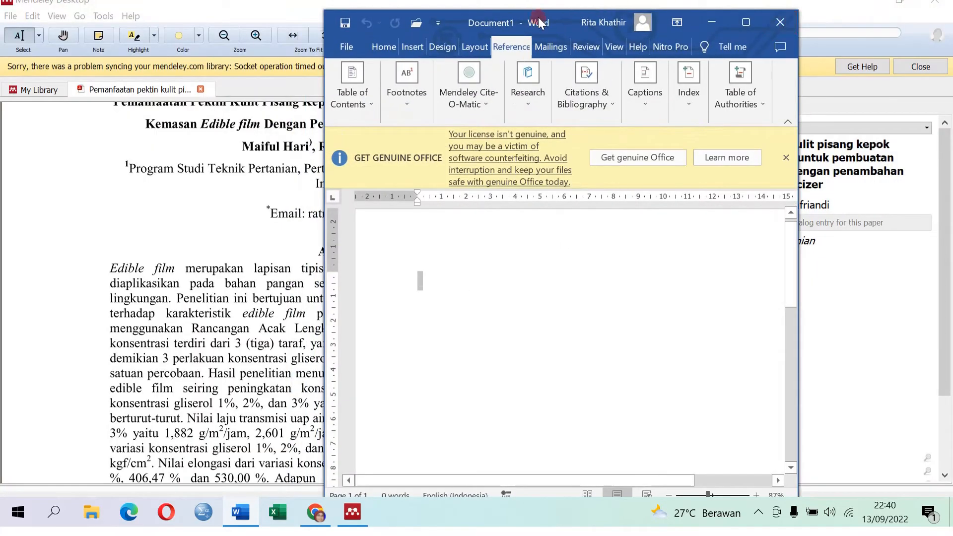
left_click_drag(539, 22, 678, 16)
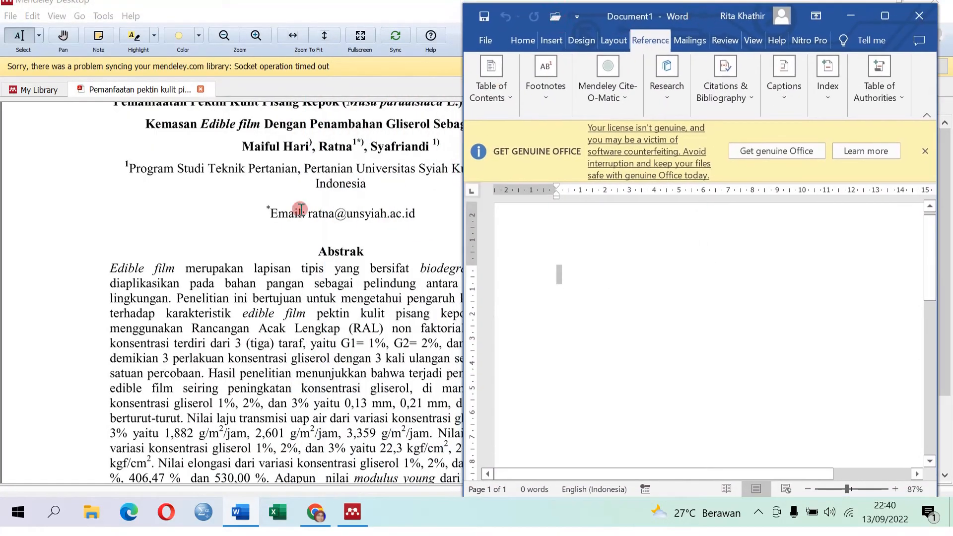
- Switch to Mendeley Desktop, restore it to a smaller window and narrow it to sit beside the Word window
left_click(312, 186)
left_click(890, 8)
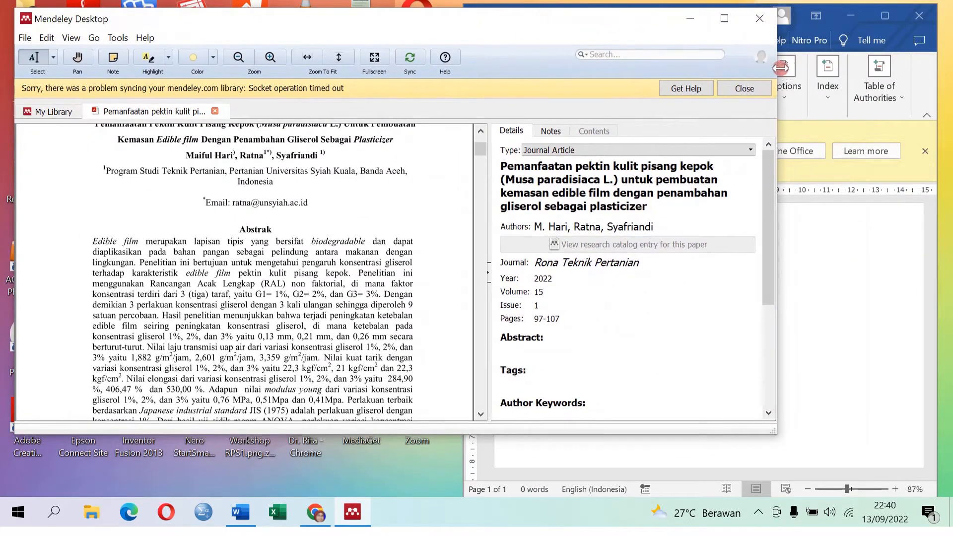
left_click_drag(778, 67, 490, 67)
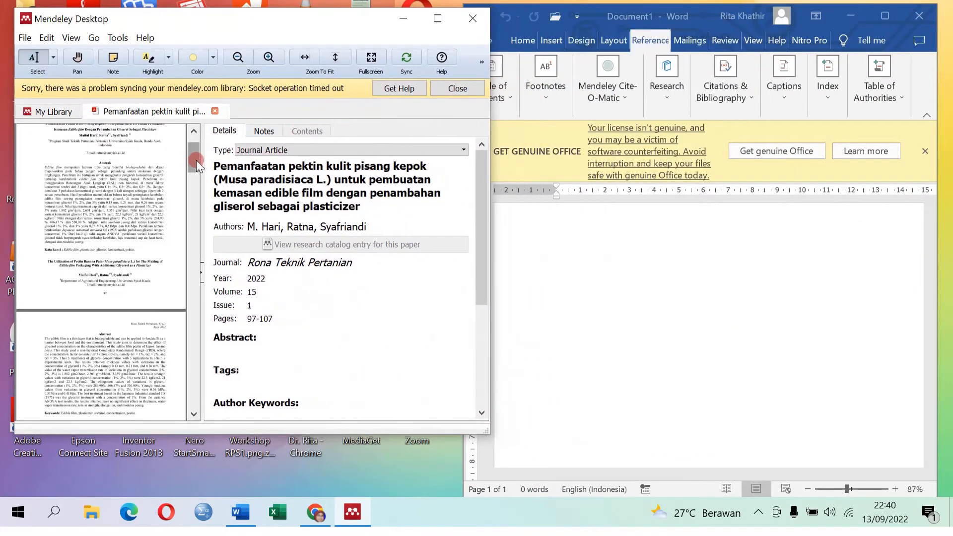
- Widen the article's reading area, hide the document details pane, and make the Mendeley window taller
left_click_drag(203, 159, 285, 160)
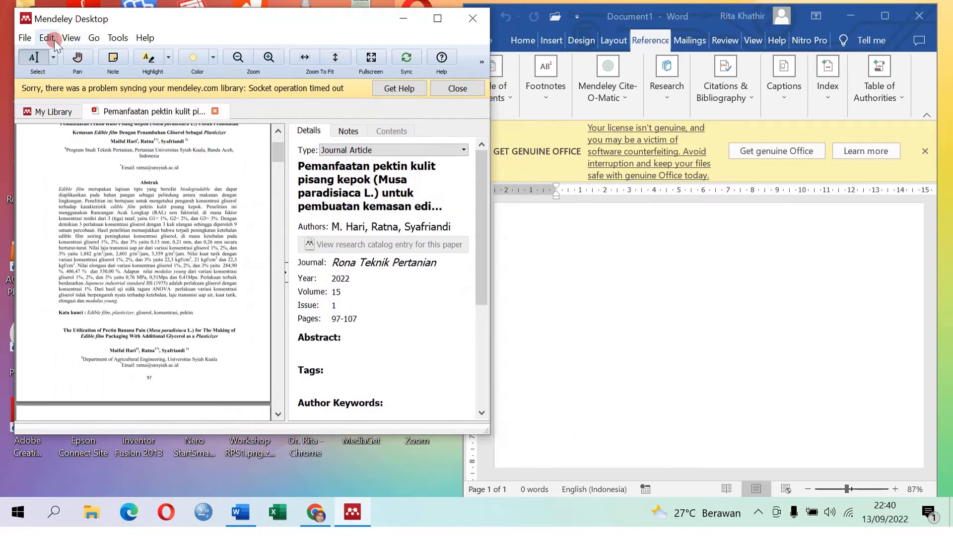
left_click(71, 38)
left_click(124, 121)
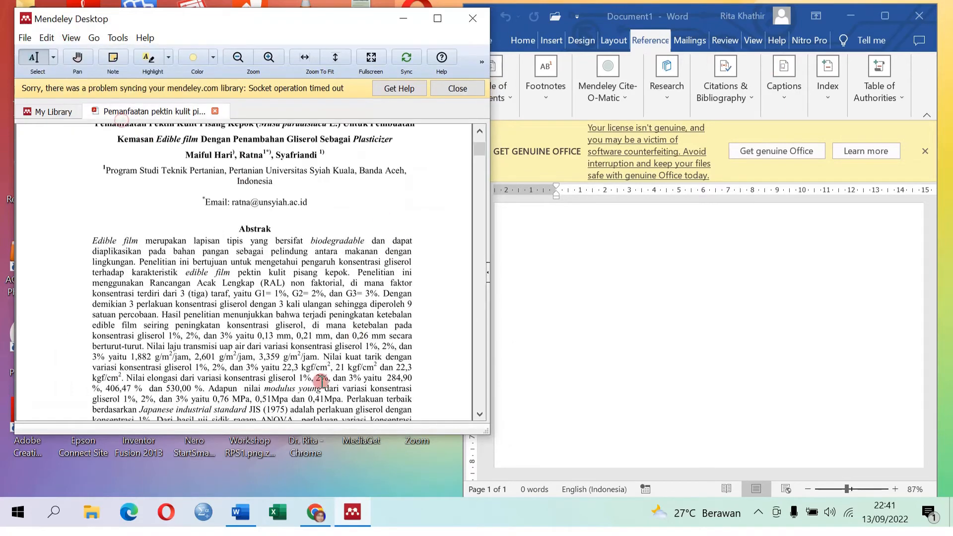
left_click_drag(306, 433, 307, 468)
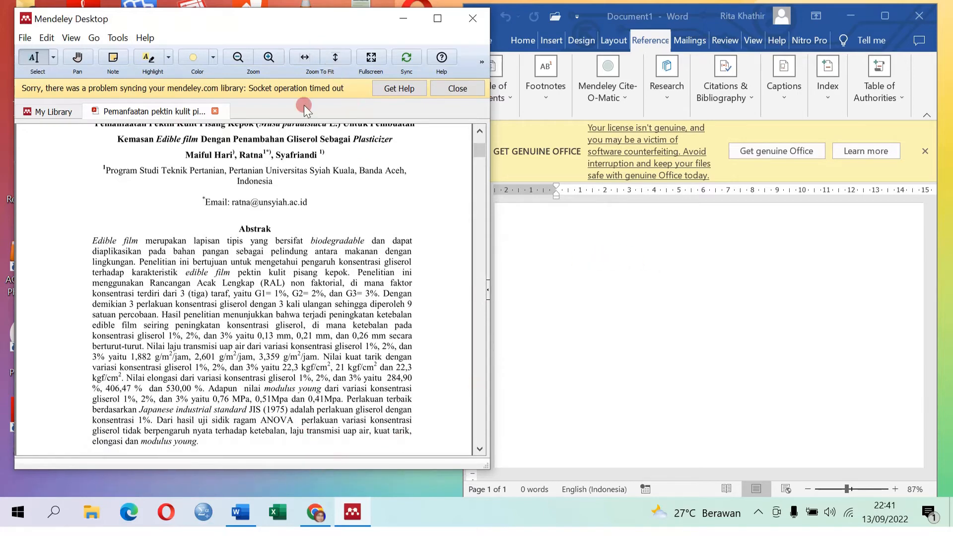
- Review the article's title, abstract and keywords, and return to the blank Word document
scroll(311, 203, "up", 3)
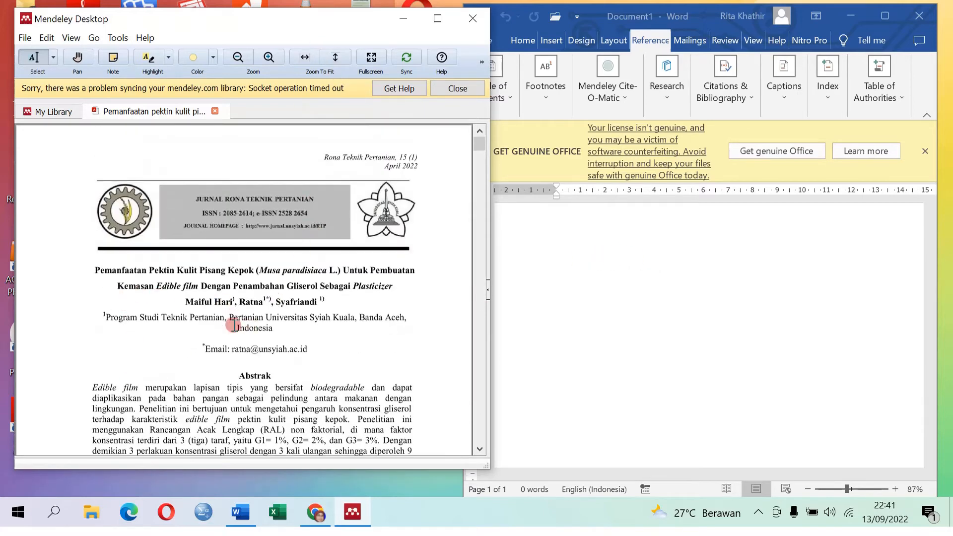
scroll(255, 292, "down", 3)
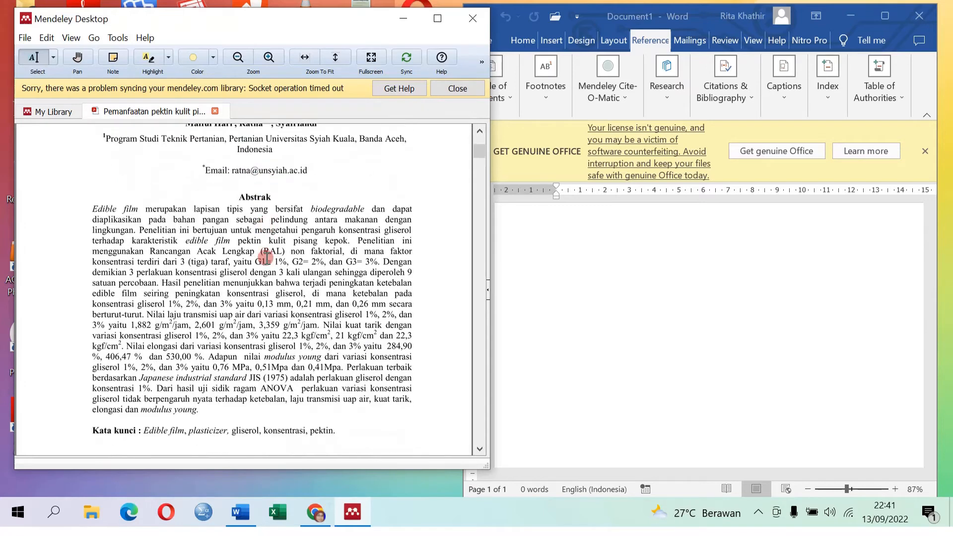
scroll(309, 314, "down", 1)
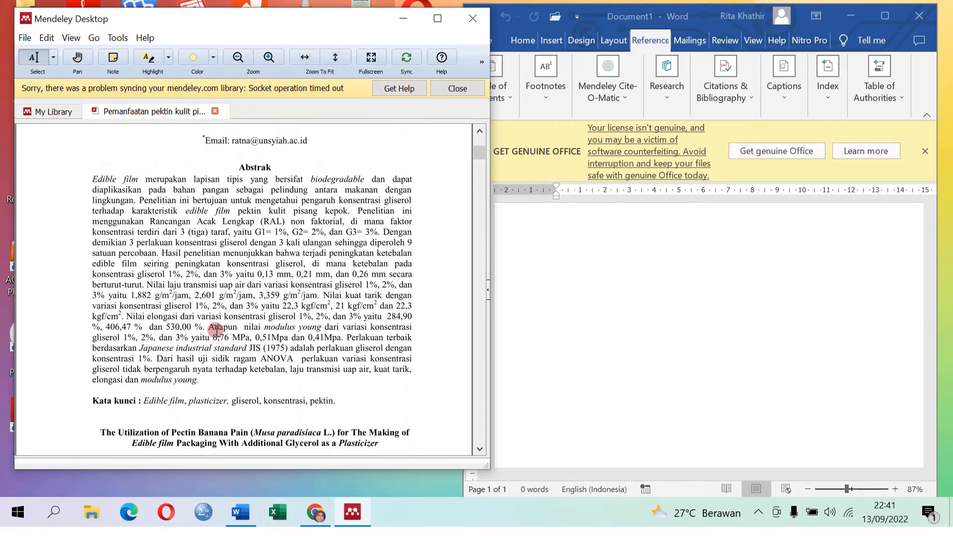
left_click(582, 237)
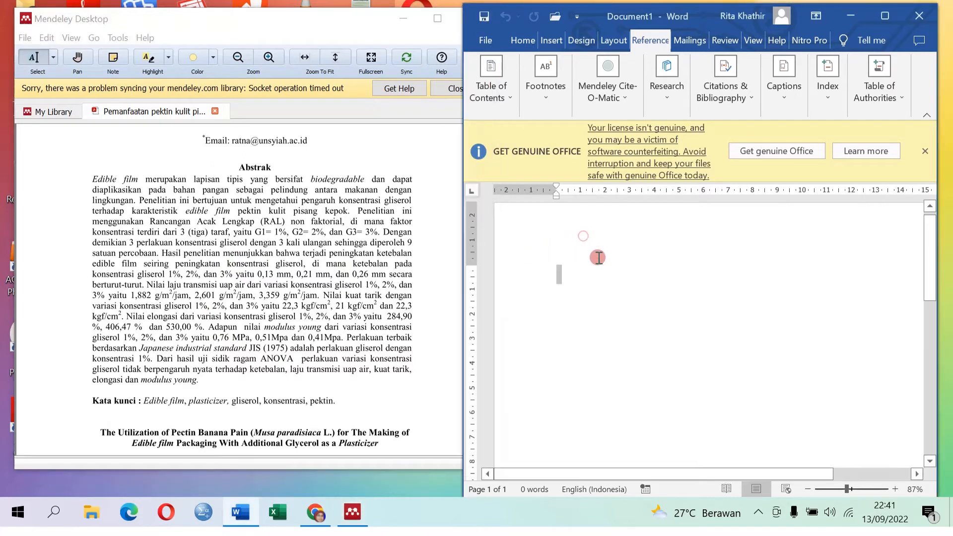
- Write "Ketebalan edible film meningkat seiring peningkatan konsentrasi gliserol" in the blank Word document, correcting any typing errors
type("Kete")
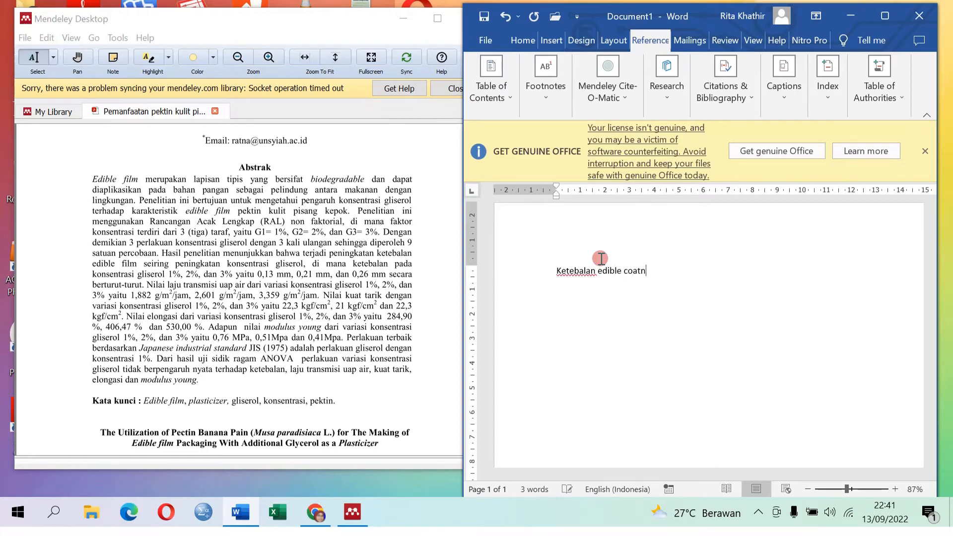
type("balan edible coating")
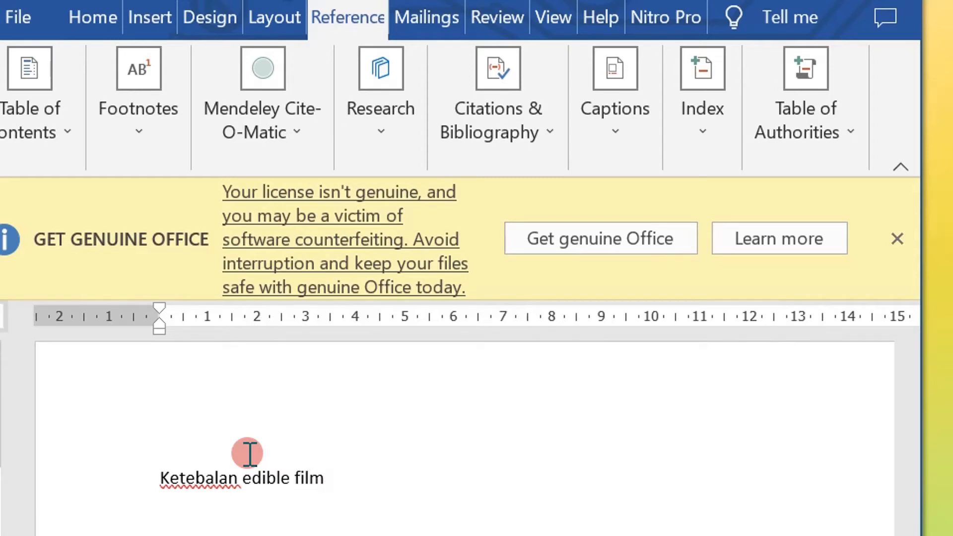
type("meningkat se")
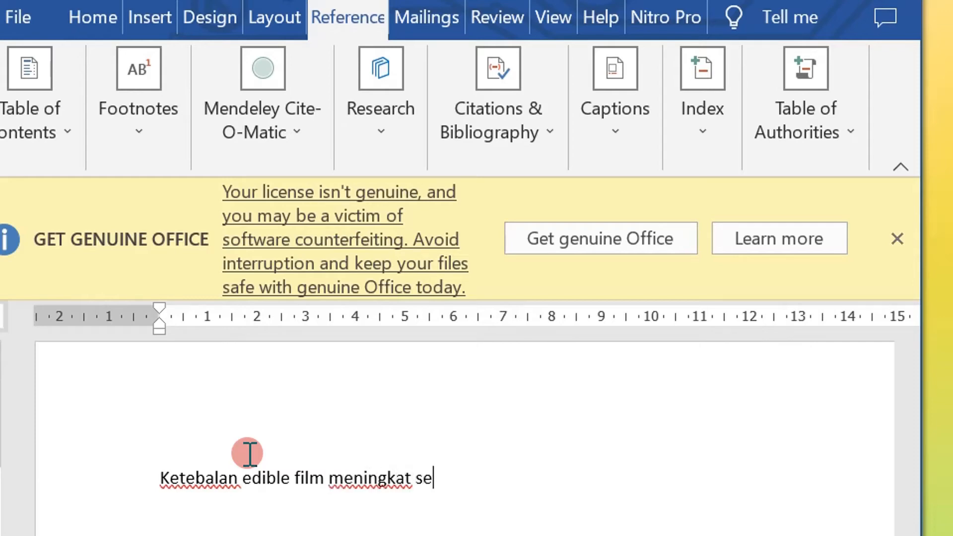
type("iring oen")
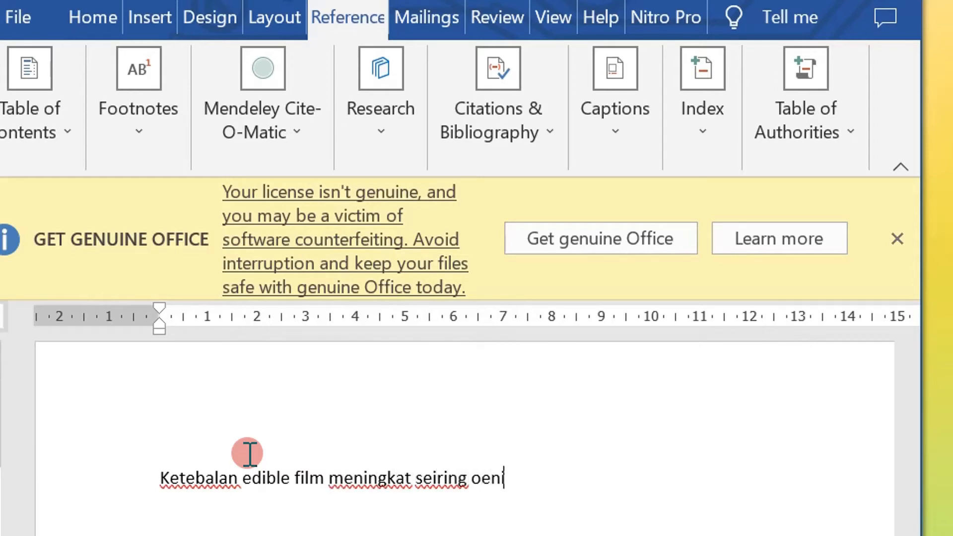
type("ingkatan kp")
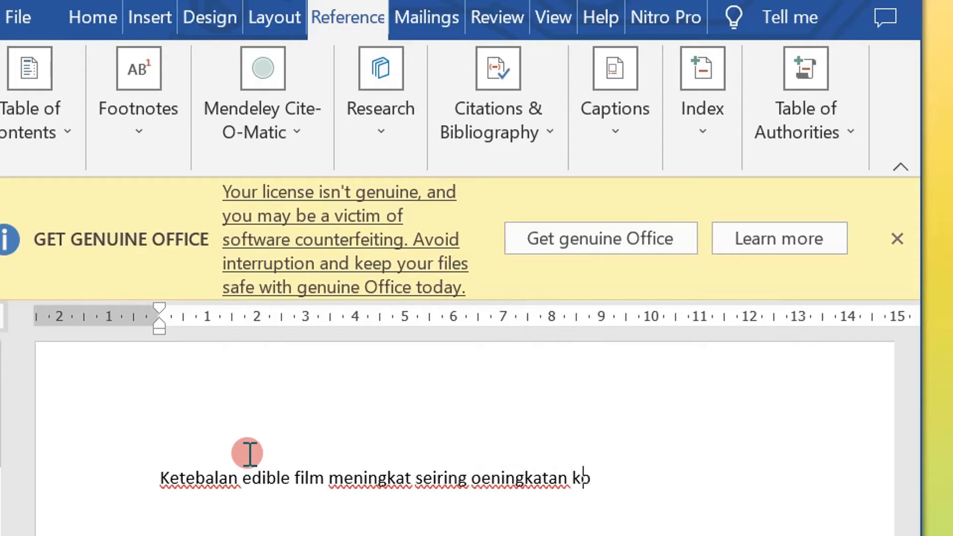
key("BackSpace")
type("onsentrasi ")
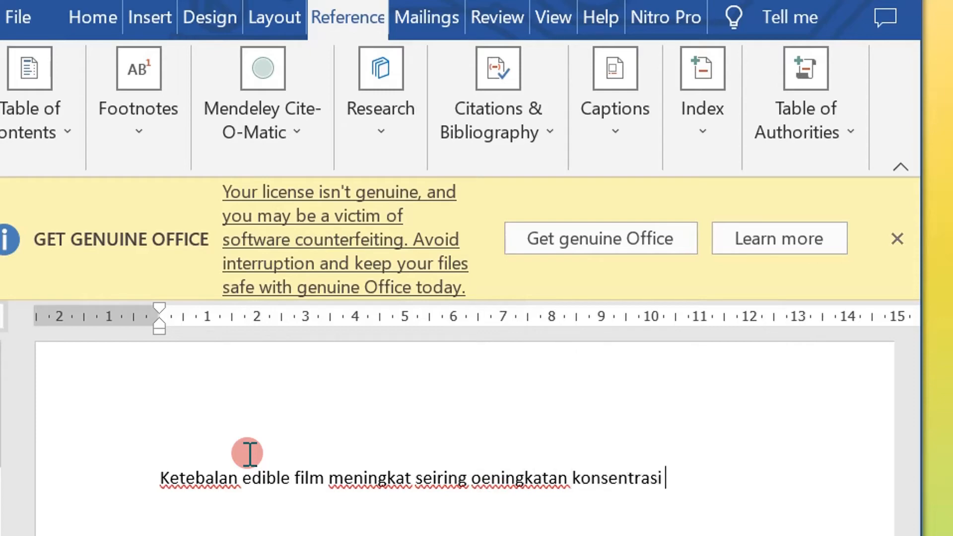
type("gliserol")
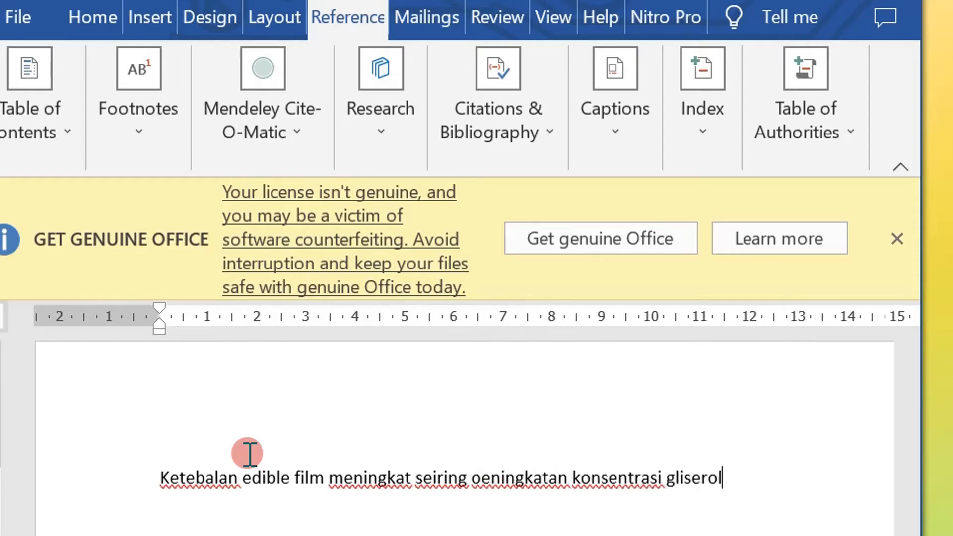
left_click(484, 479)
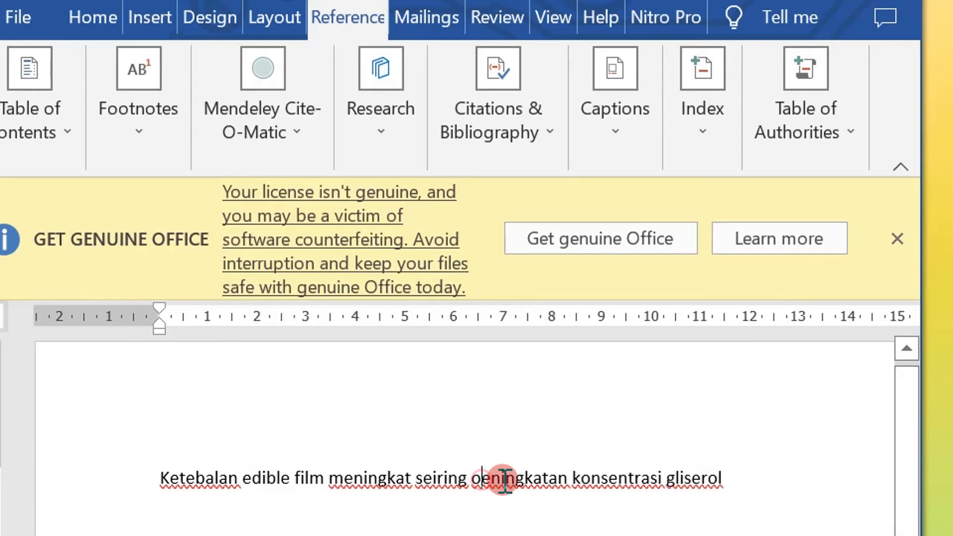
key("BackSpace")
type("p")
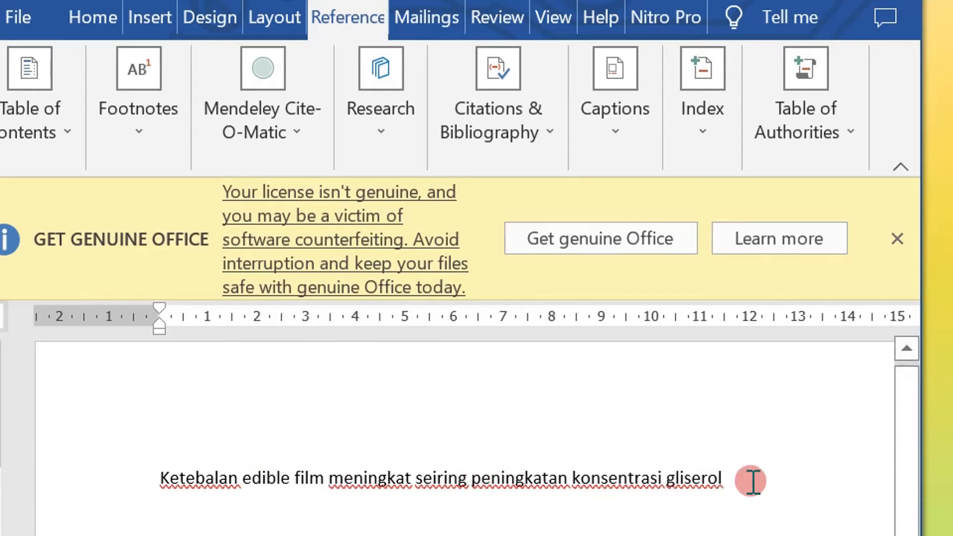
- Insert a Mendeley citation for the 2022 article "Pemanfaatan pektin kulit pisang kepok" at the end of the sentence and close it with a period
left_click(732, 475)
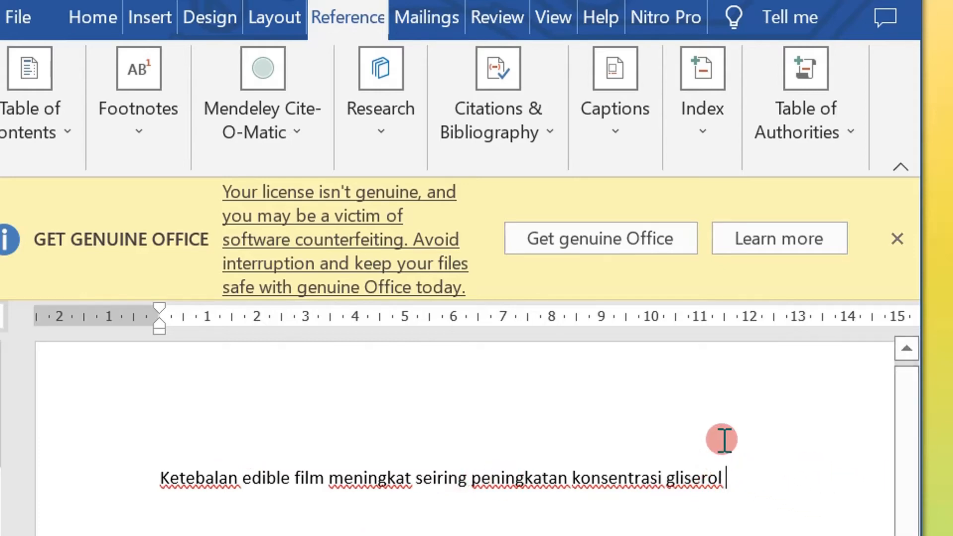
left_click(237, 132)
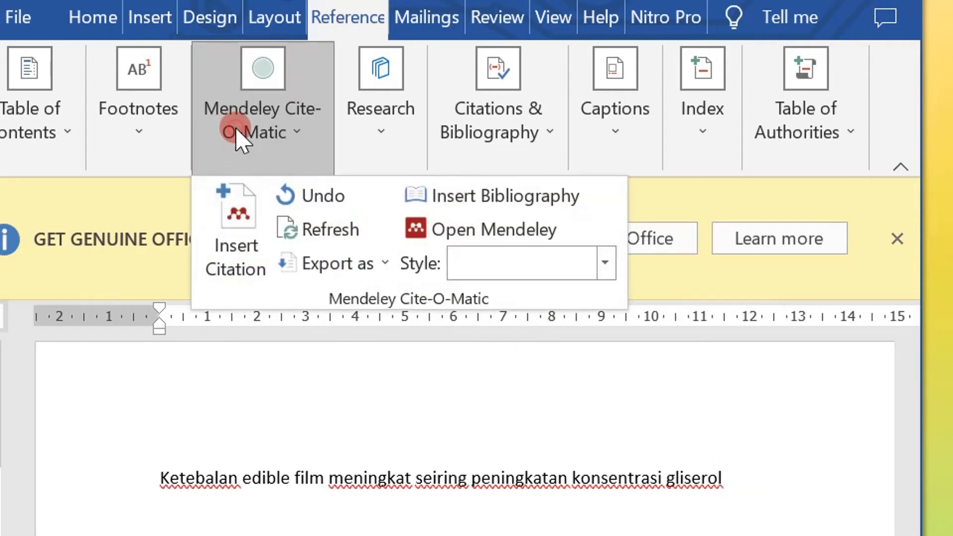
left_click(237, 253)
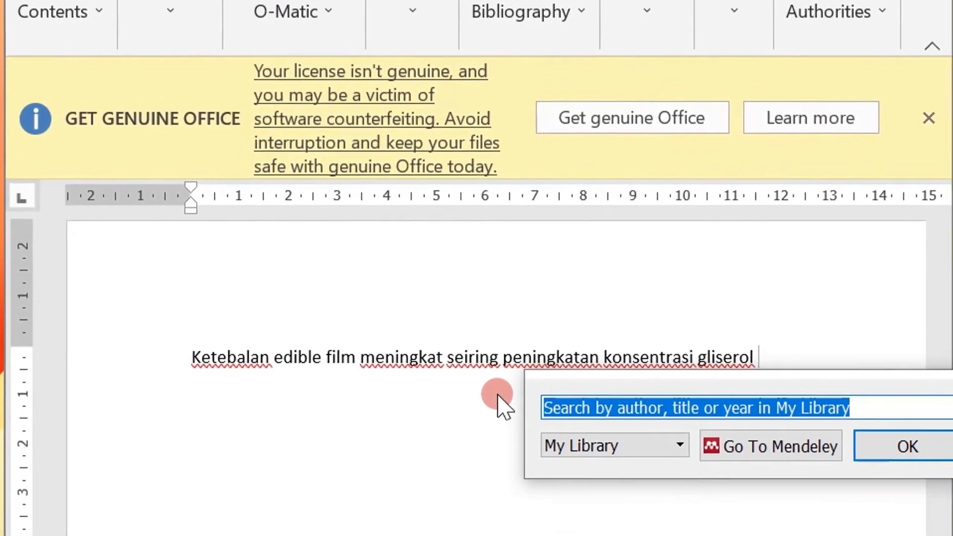
type("hari")
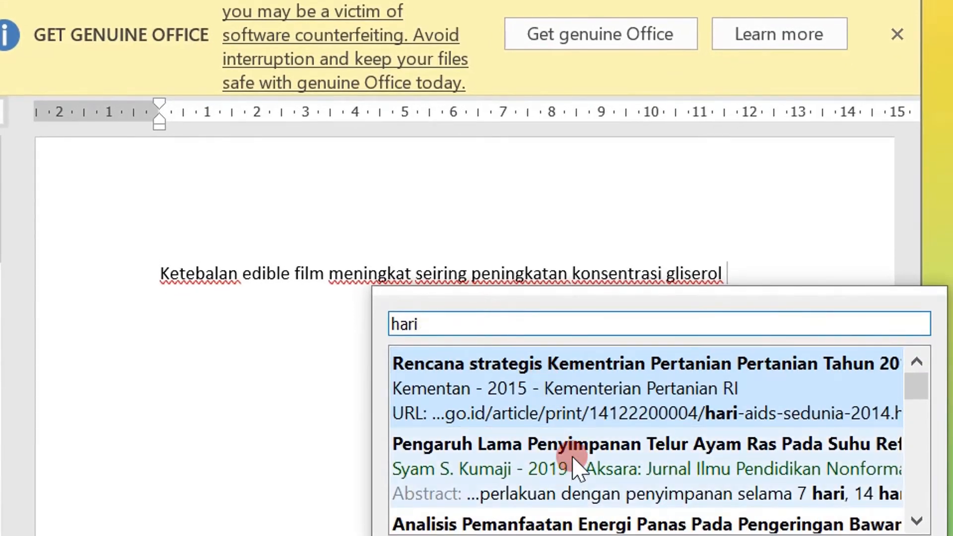
scroll(570, 436, "down", 3)
left_click_drag(437, 324, 341, 323)
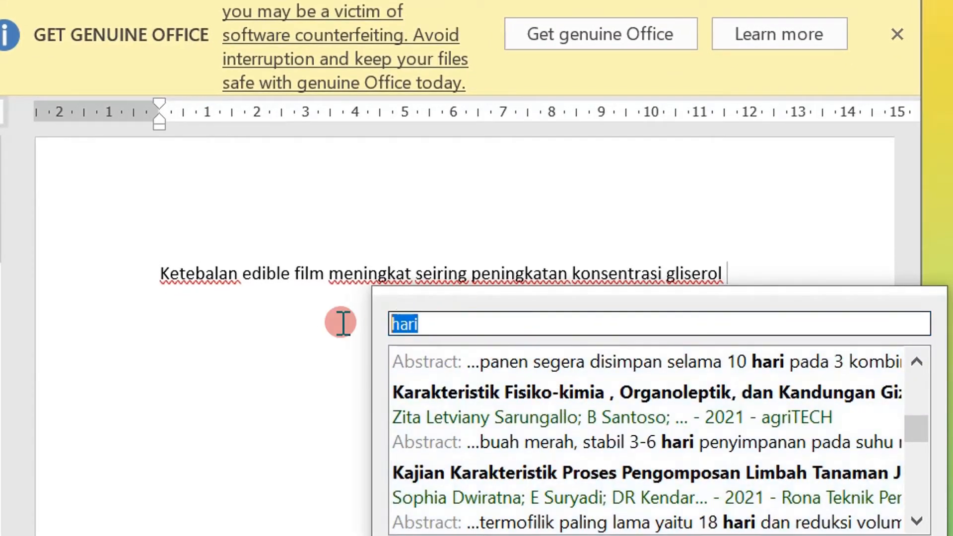
type("maiful")
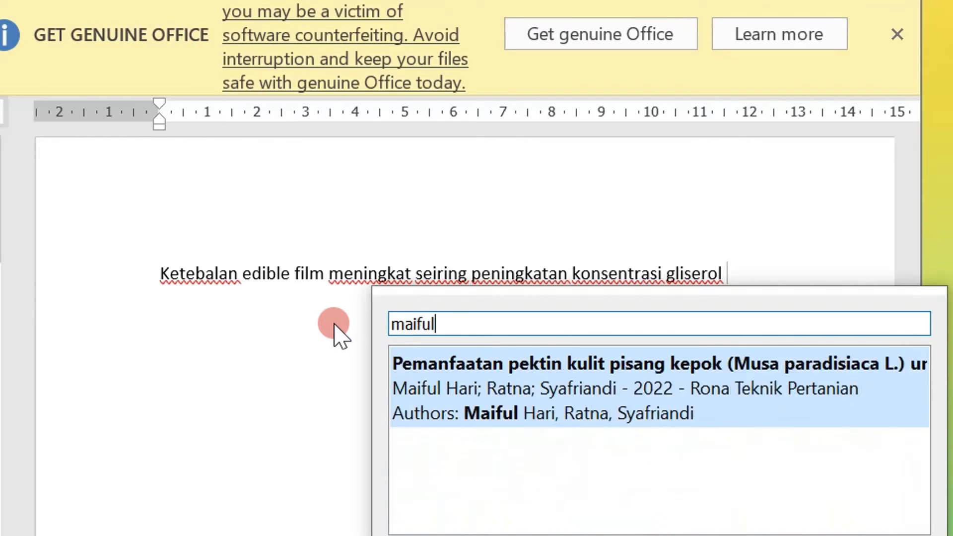
left_click(494, 365)
left_click(744, 365)
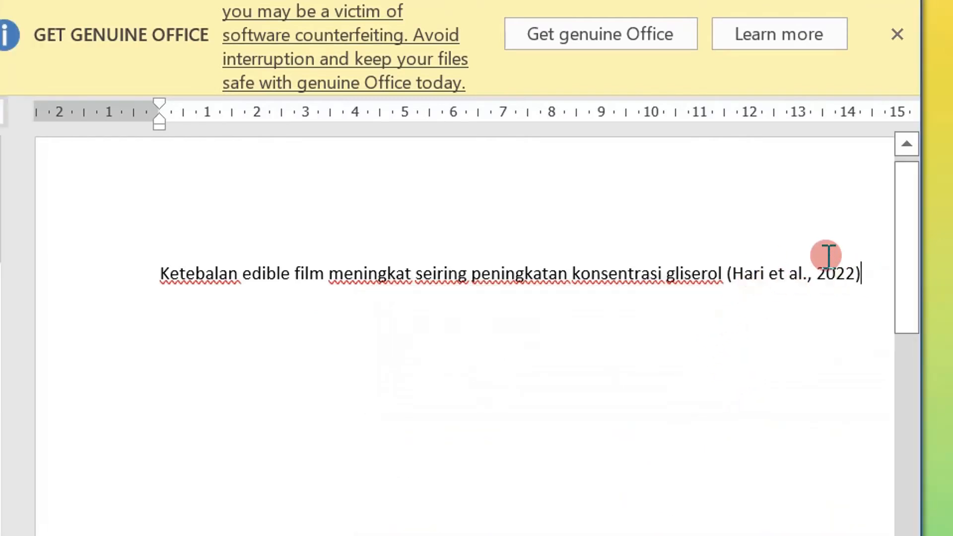
type(".")
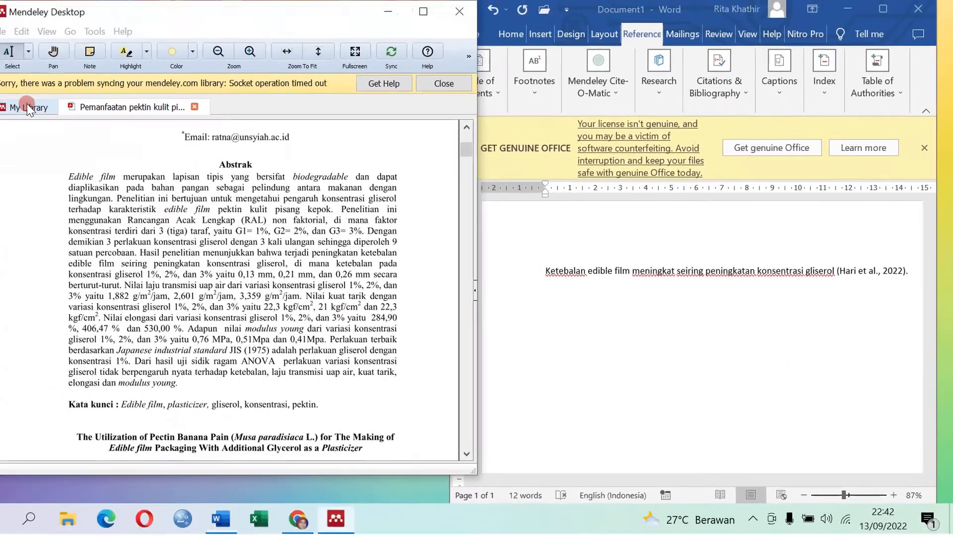
- Switch to Mendeley Desktop, search the library for "minyak kelapa", and open the article "Estimasi umur simpan pliek-u" at its abstract
left_click(27, 109)
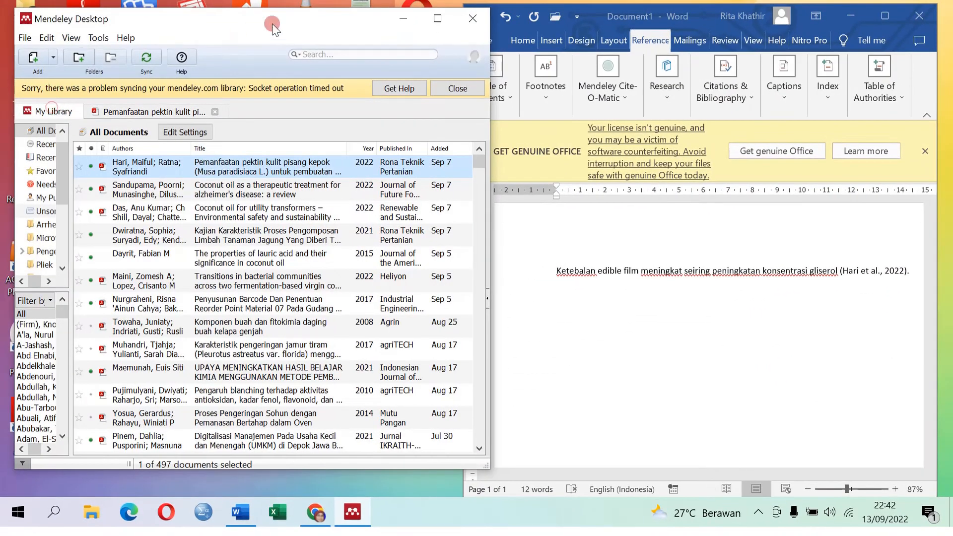
left_click(330, 55)
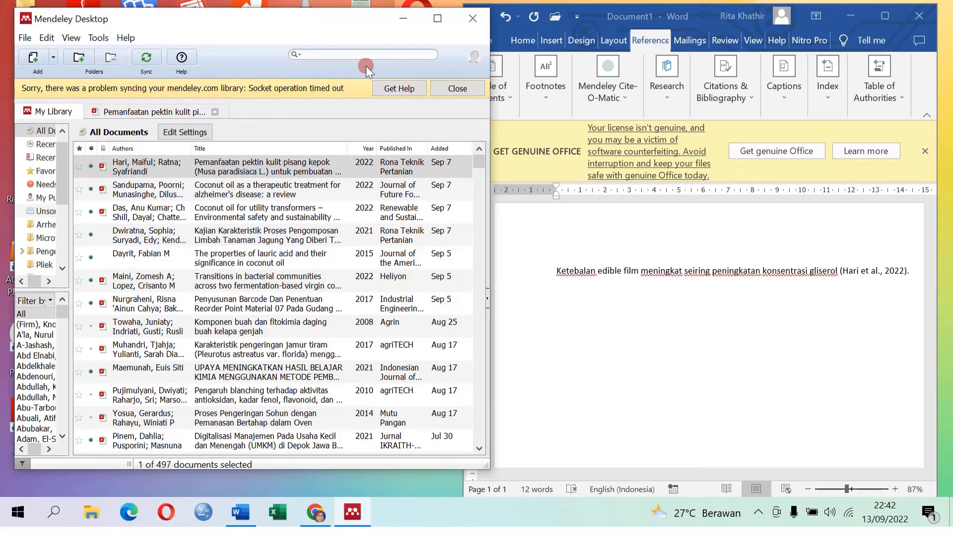
type("miny")
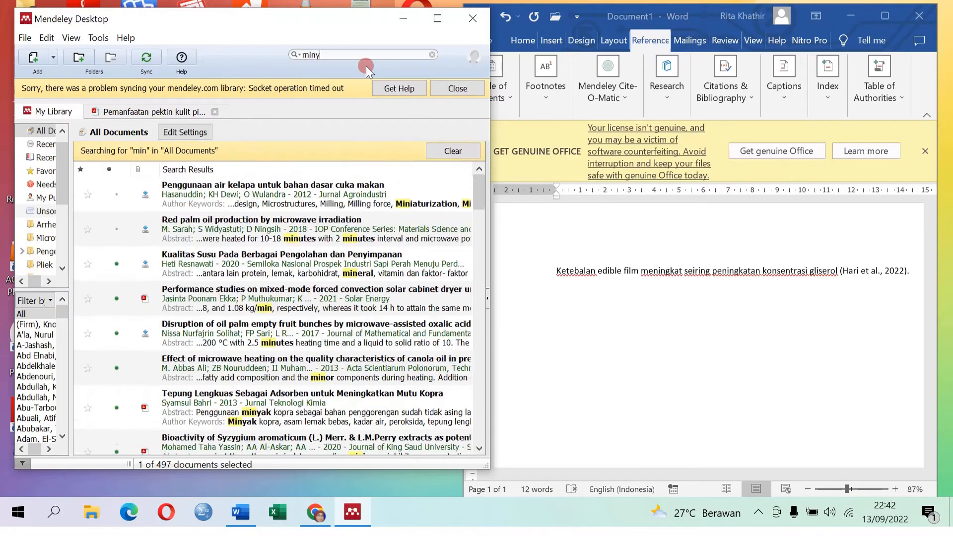
type("ak kelapa")
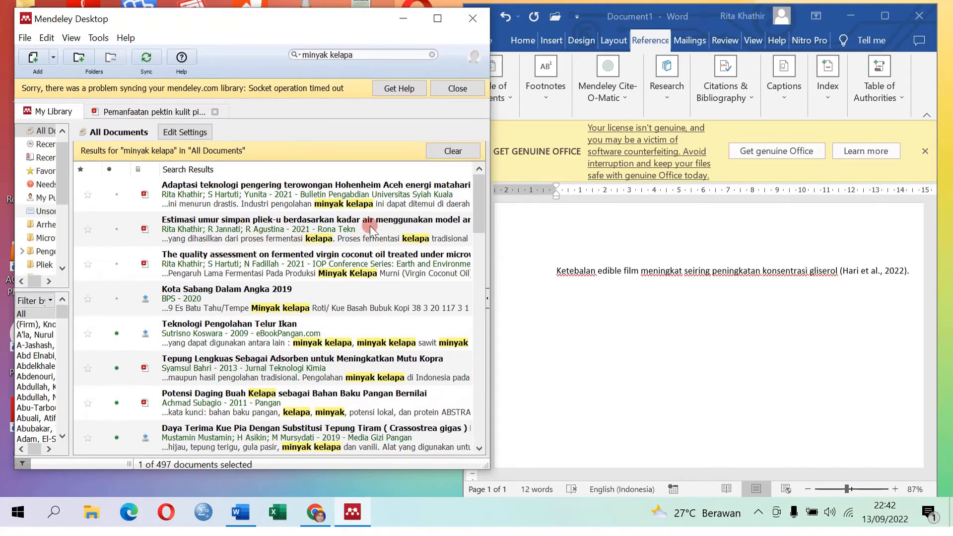
scroll(203, 293, "down", 3)
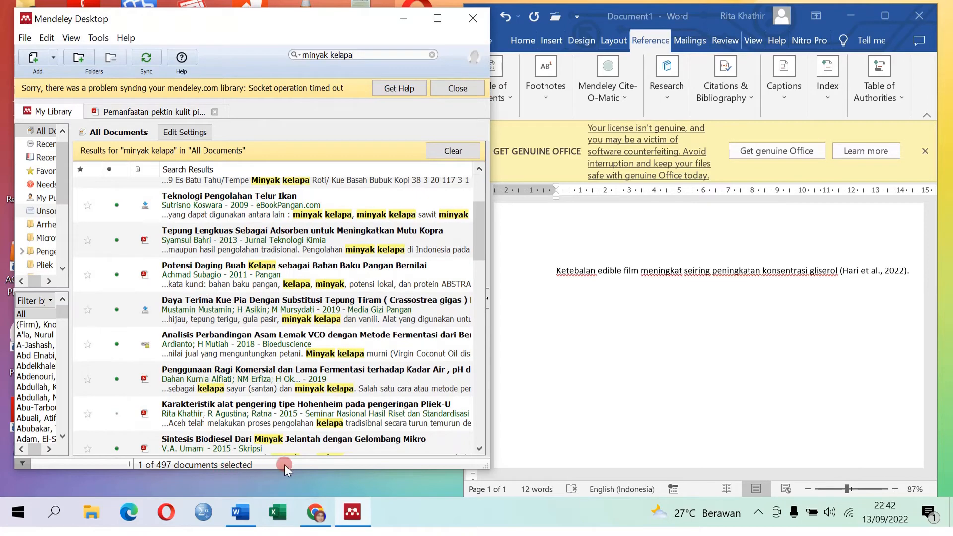
scroll(286, 317, "up", 3)
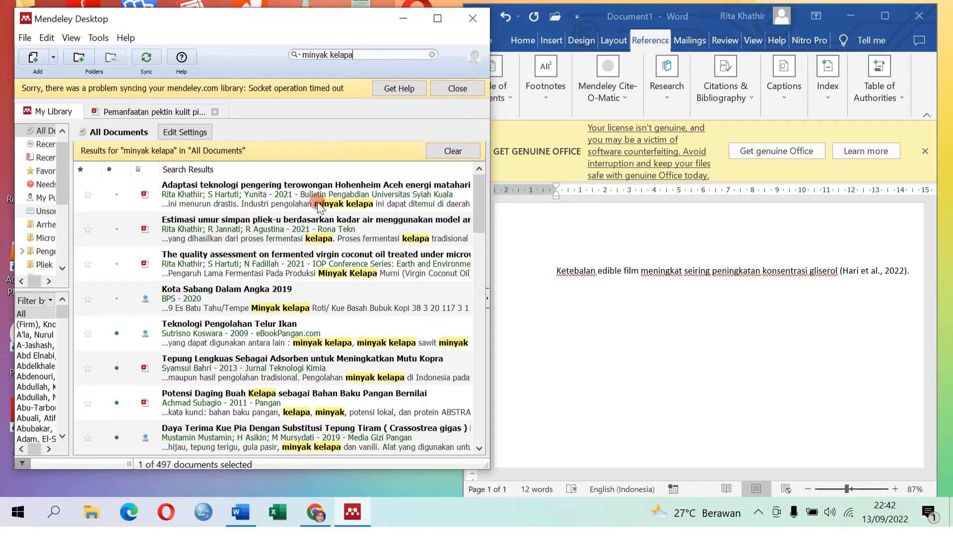
double_click(245, 231)
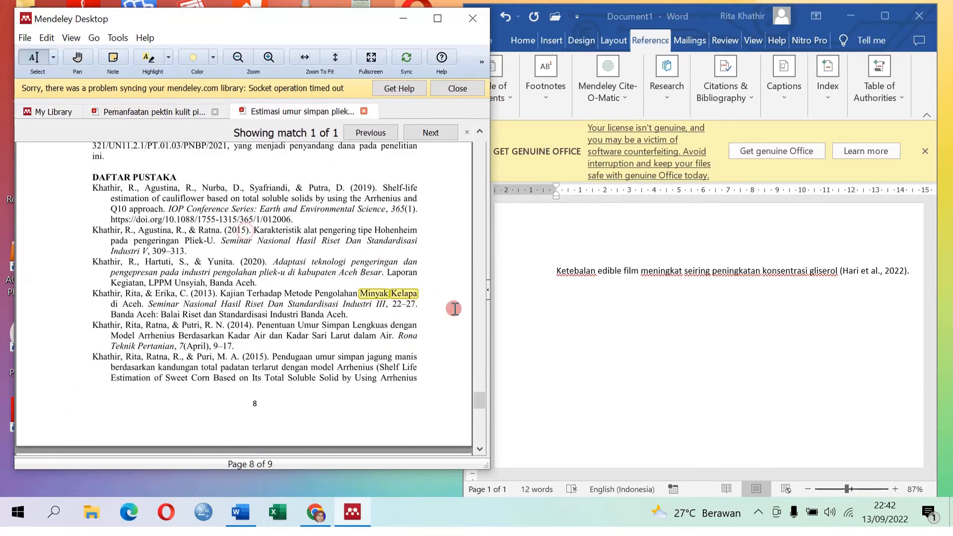
left_click_drag(481, 398, 486, 155)
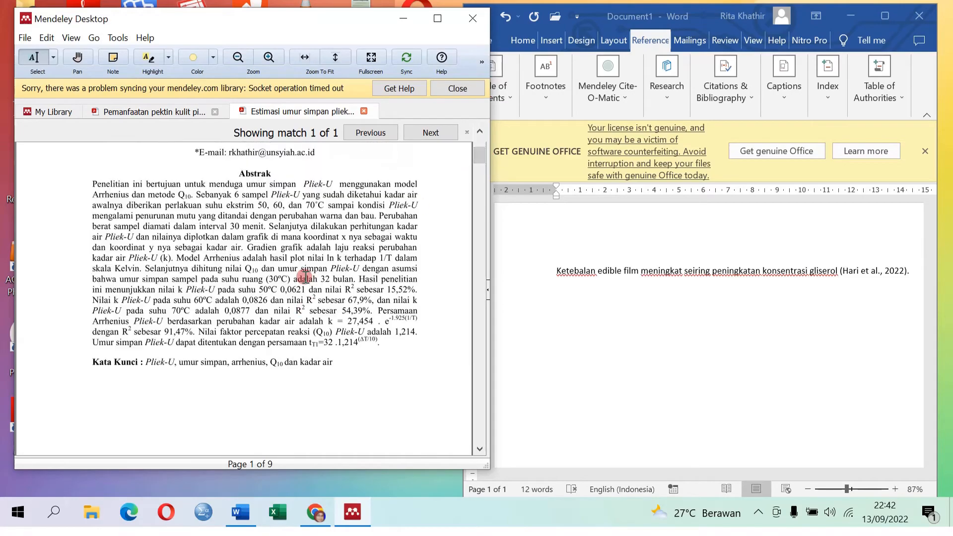
- Return to the Word document and start a second sentence after the citation with "Umur simpan Pliek-u pada"
left_click(718, 314)
left_click(924, 277)
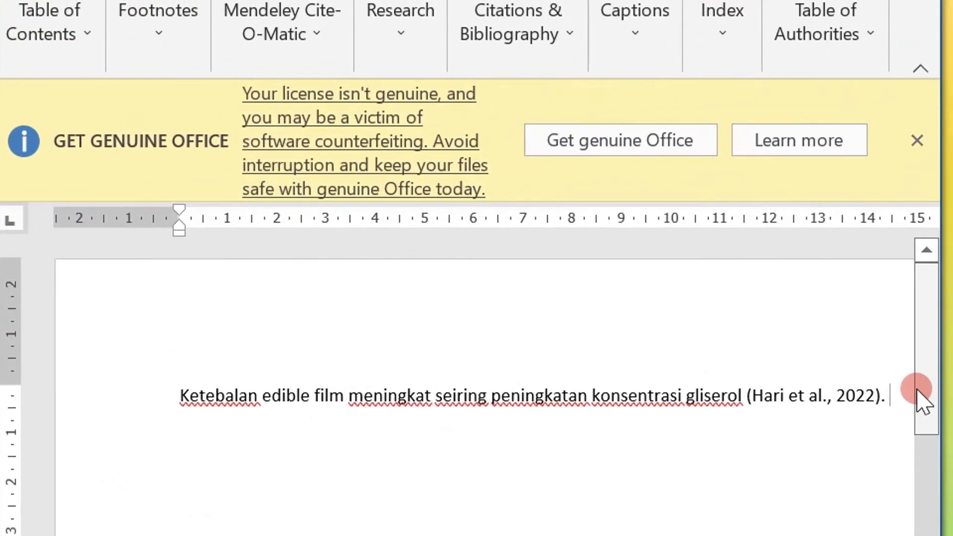
type("Umur simpan ")
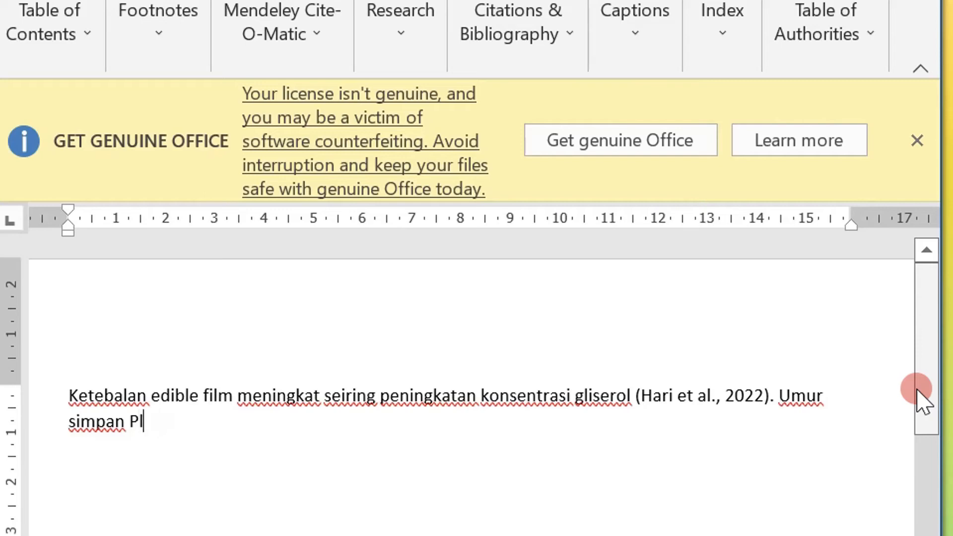
type("Pliek-u pada")
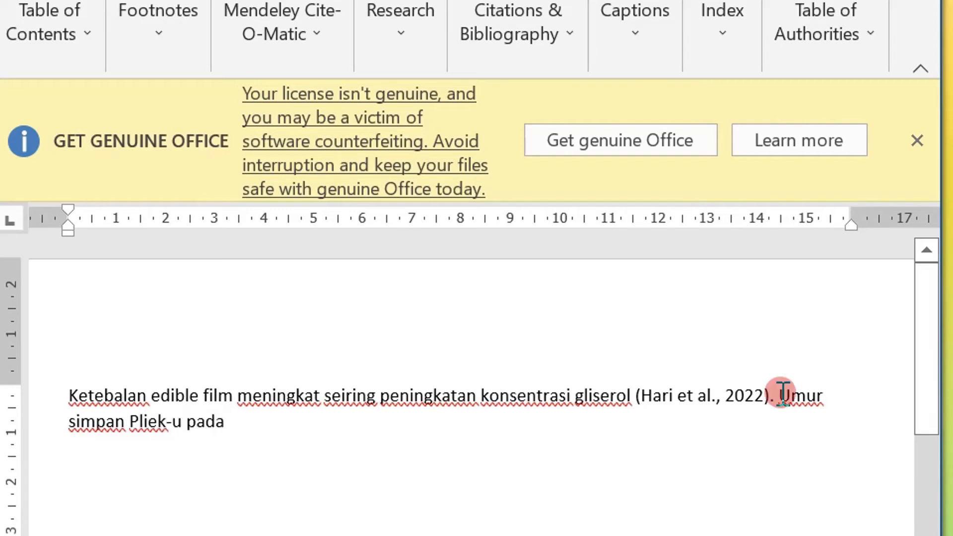
- Replace "Umur simpan" at the start of the second sentence with "Perubahan kualitas"
left_click_drag(778, 392, 128, 421)
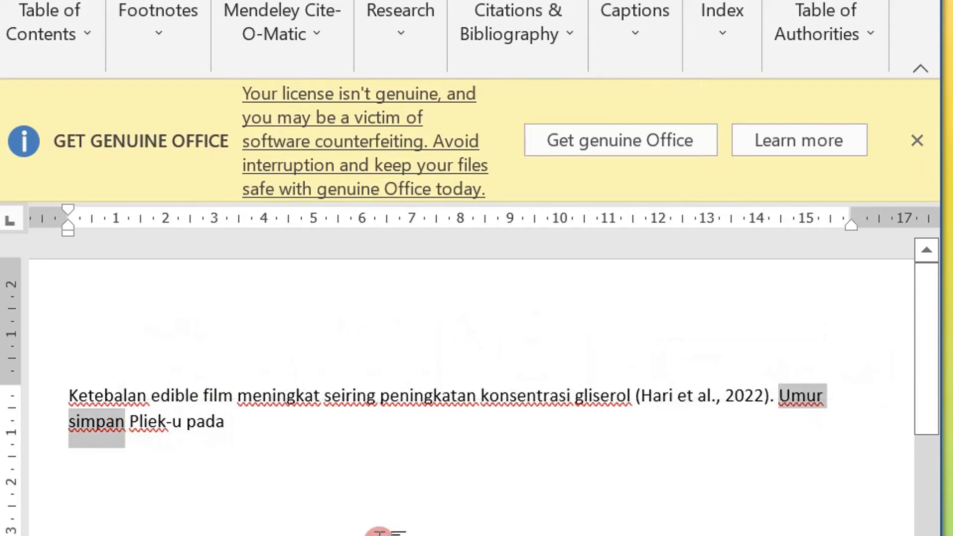
type("Perubahan ")
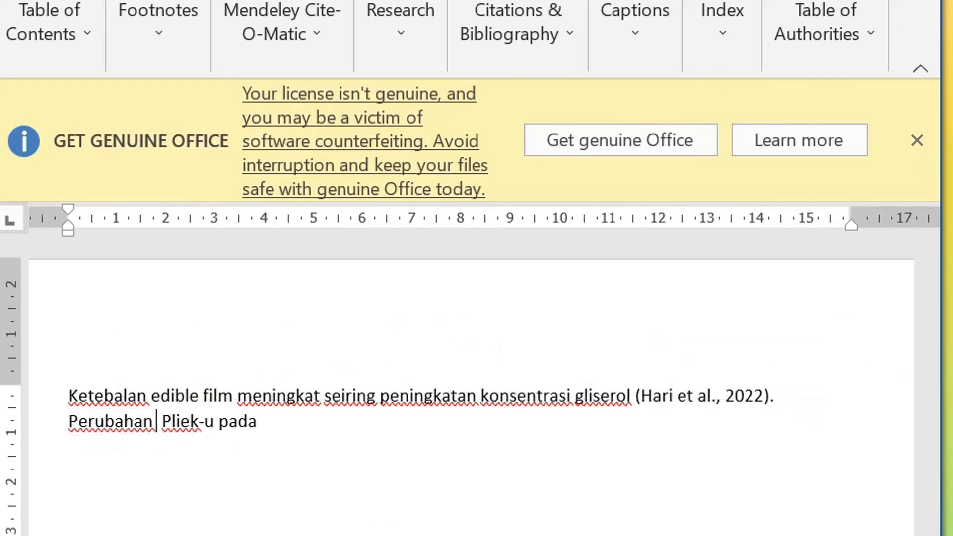
type("kualitas")
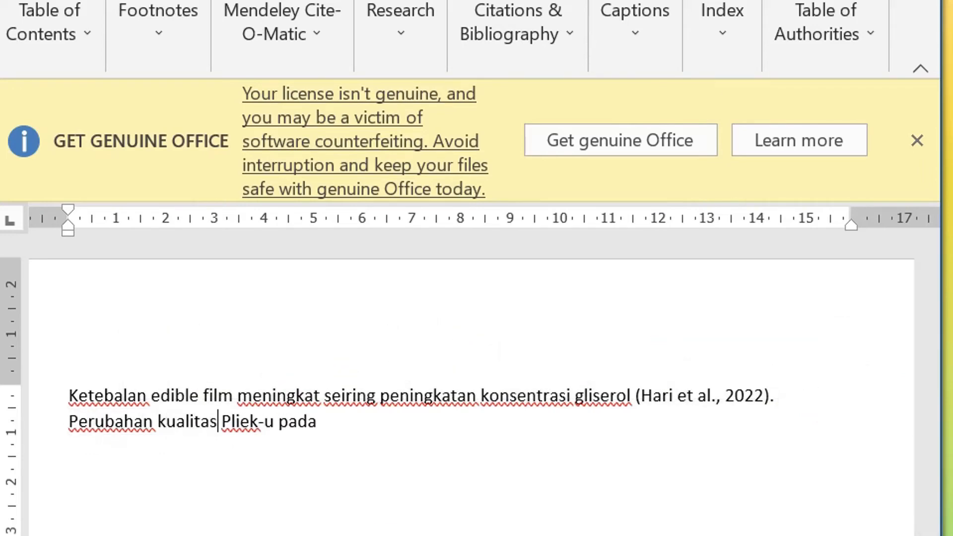
key("BackSpace")
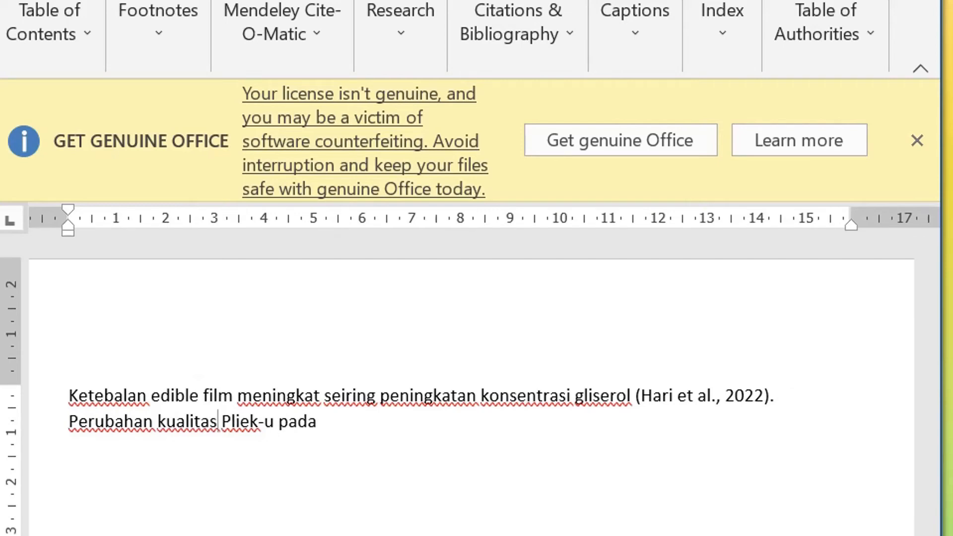
- Continue the second sentence after "pada" with "50C sebesar 0,0621"
left_click(417, 440)
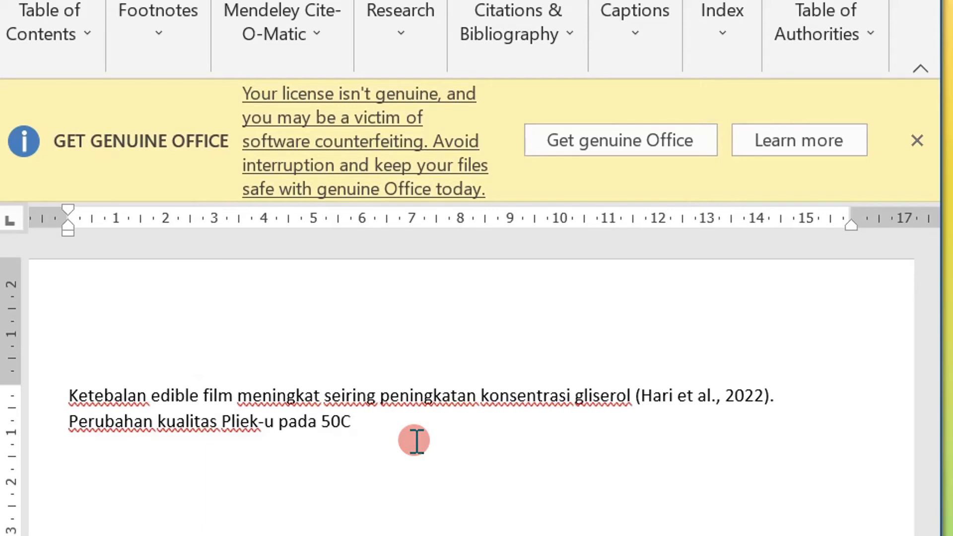
type("50C sebesar 0,")
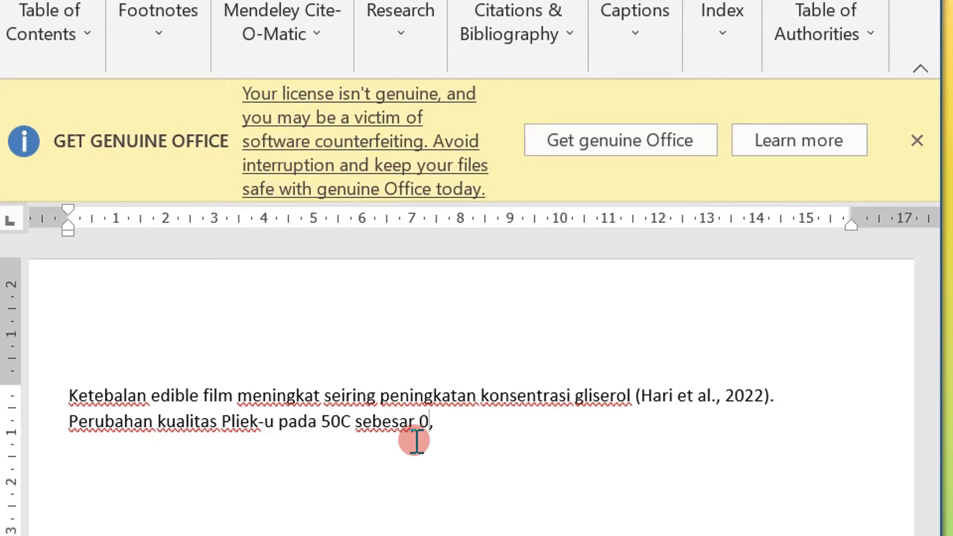
type("0621")
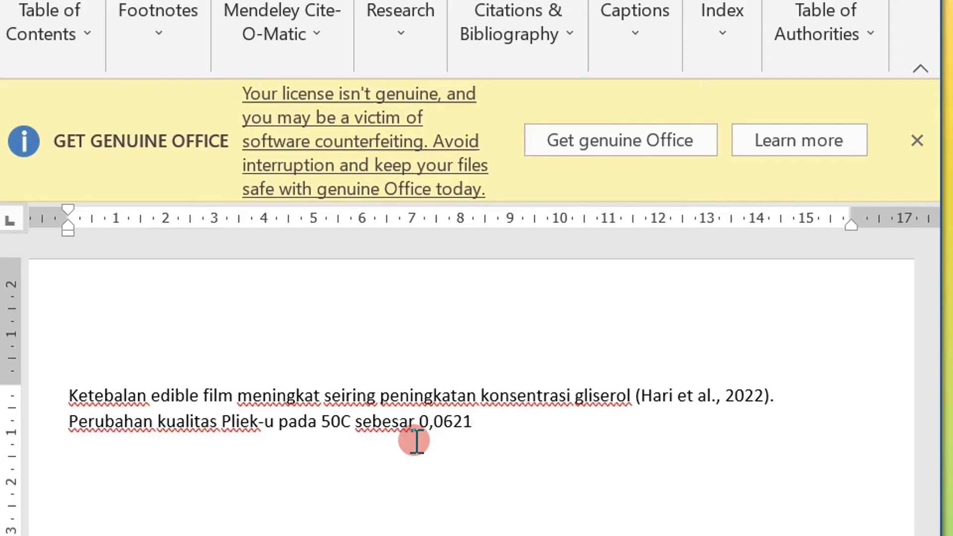
- Finish the second sentence after "0,0621" with ", meningkat menjadi 0.0826 pada suhu 60C.", correcting the mistyped space before "pada"
type(", me")
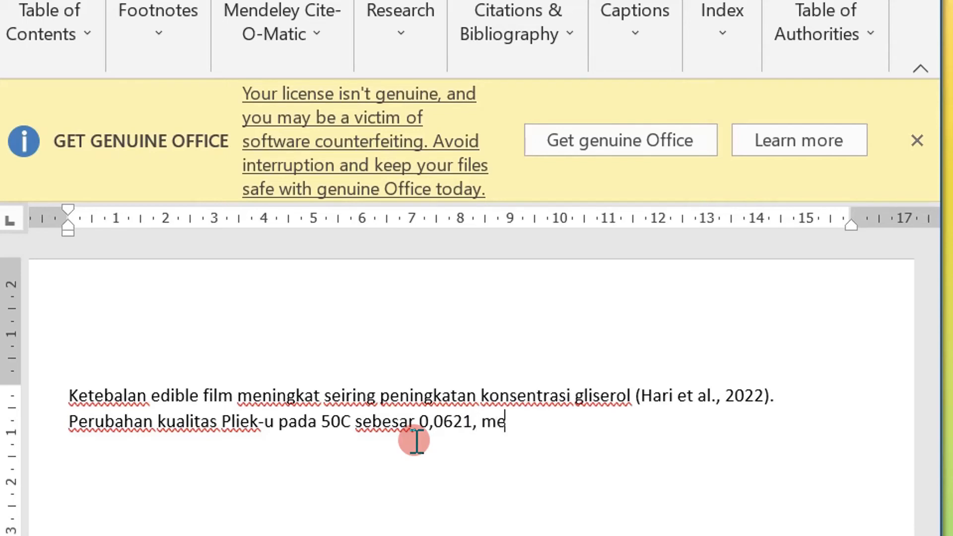
type("ningkat menjadi 0.0826bpada suhu 60")
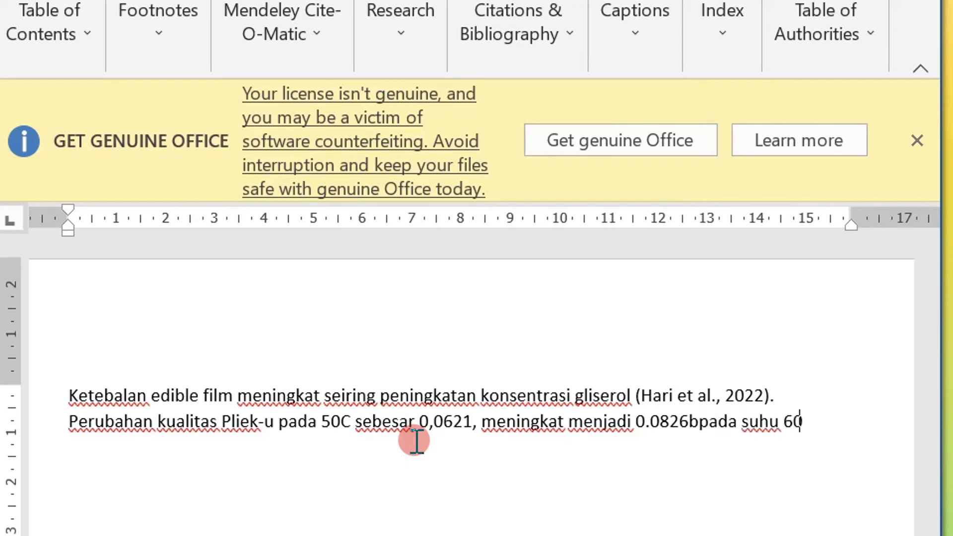
type("C.")
left_click(699, 424)
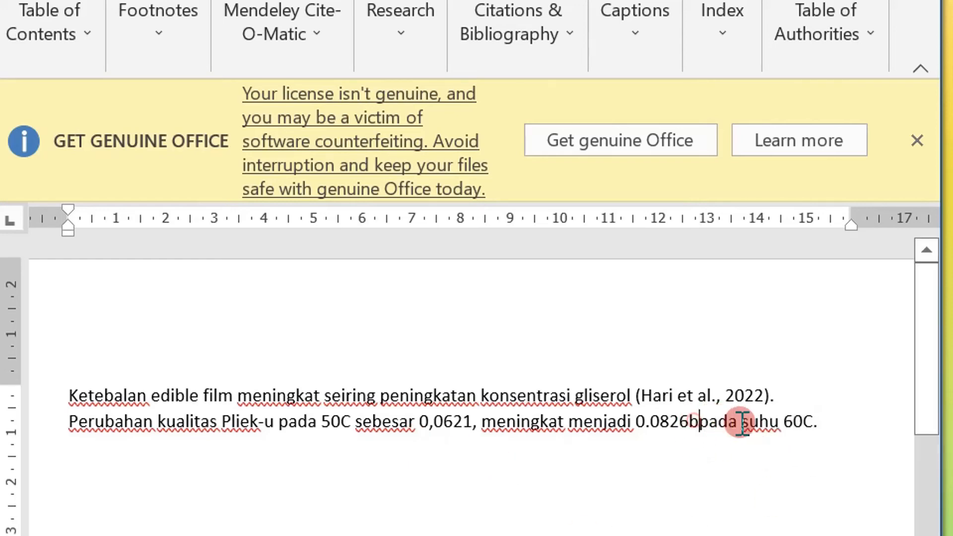
key("BackSpace")
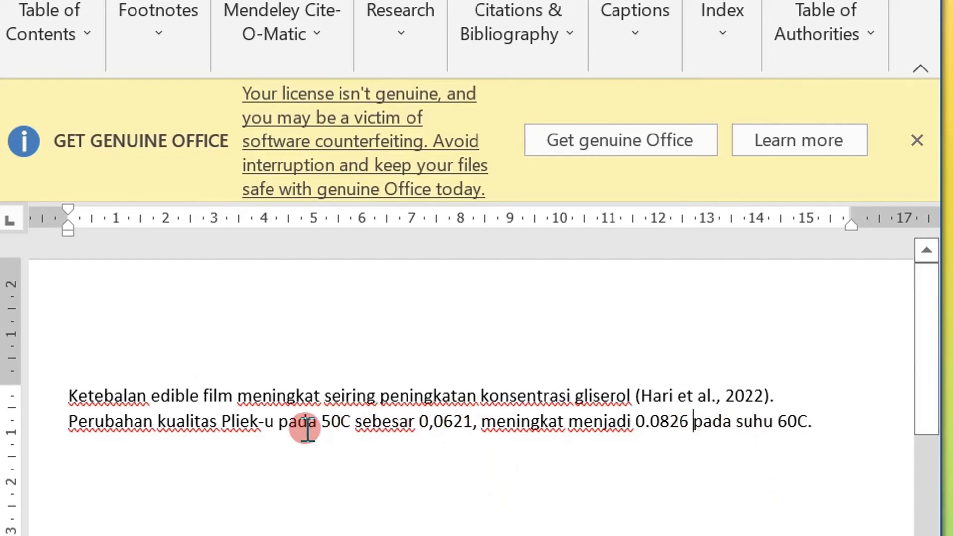
- Insert the degree symbol before the C in both temperatures of the second sentence, giving 50°C and 60°C
left_click(340, 420)
left_click(143, 1)
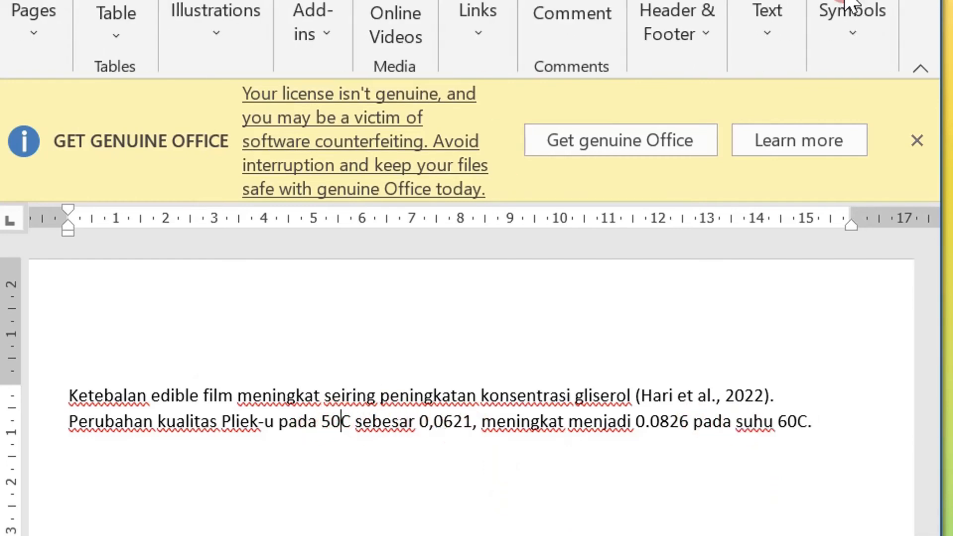
left_click(850, 10)
left_click(889, 130)
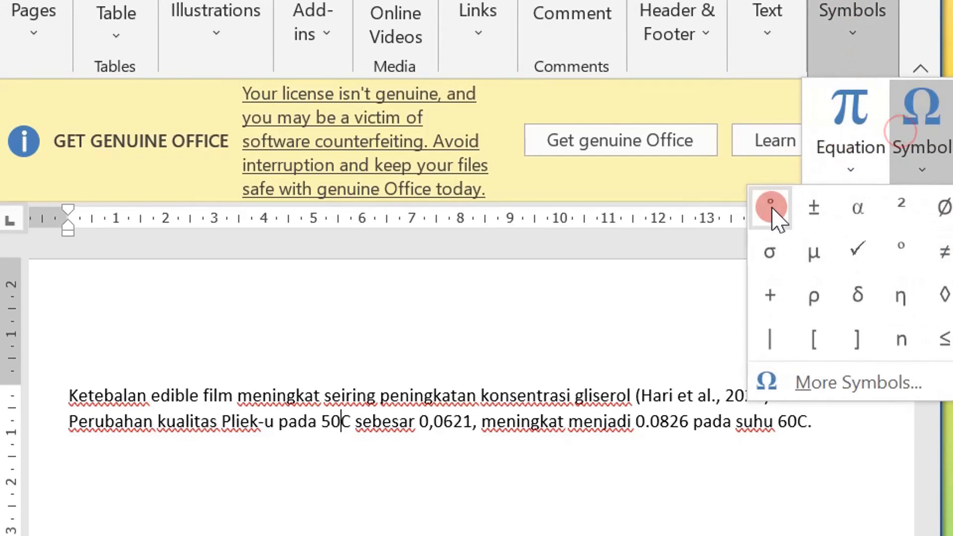
left_click(772, 209)
left_click(802, 421)
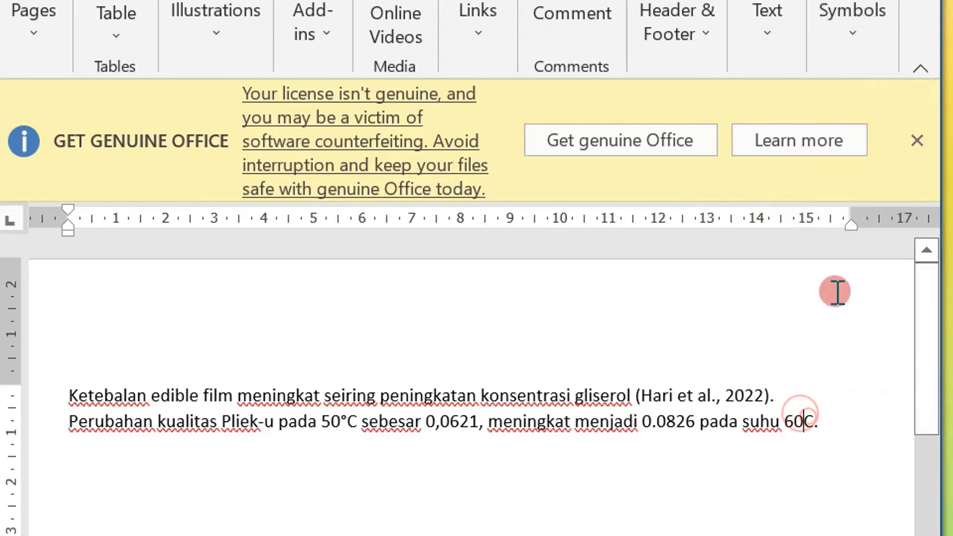
left_click(855, 40)
left_click(918, 141)
left_click(772, 211)
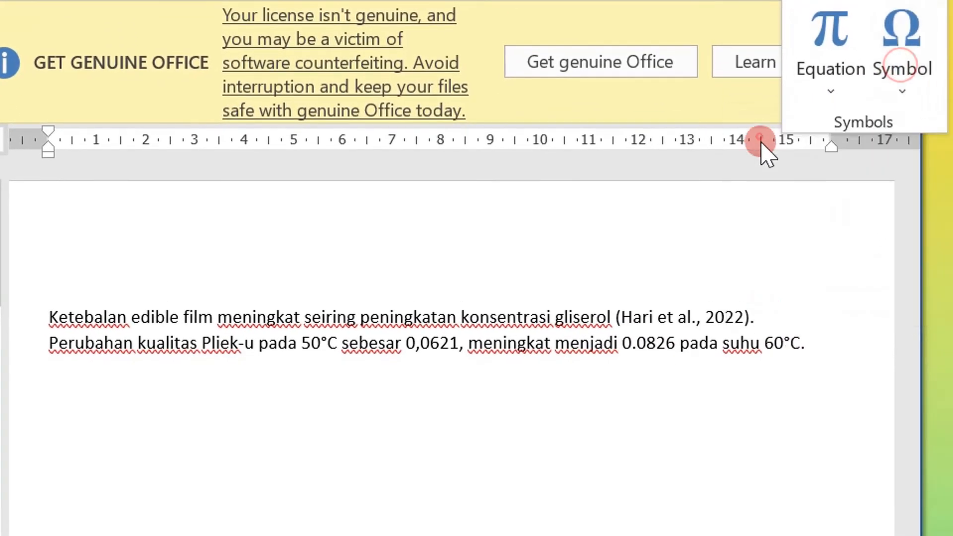
- Insert a Mendeley citation before the second sentence's final period, searching the author's surname with "arrhen" and choosing the 2021 article "Estimasi umur simpan pliek-u"
left_click(815, 343)
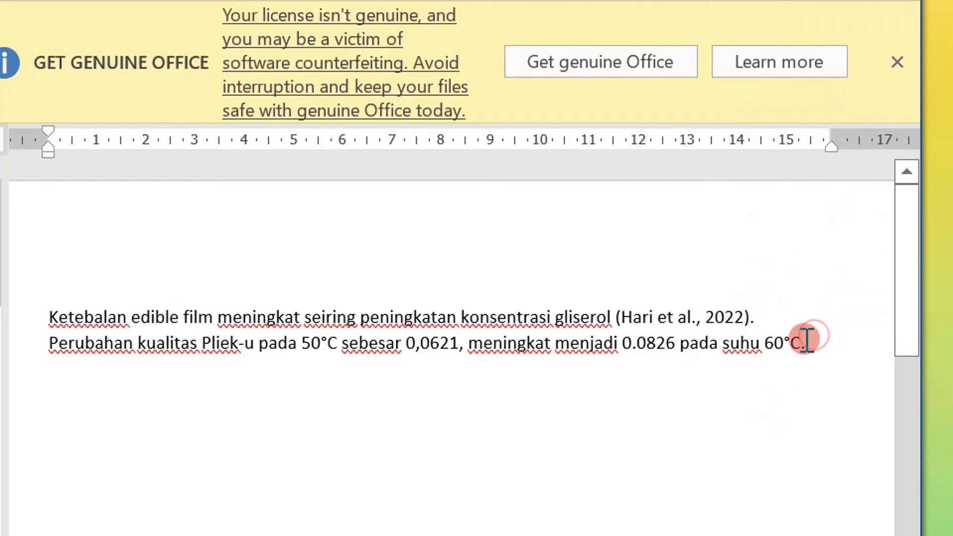
left_click(800, 342)
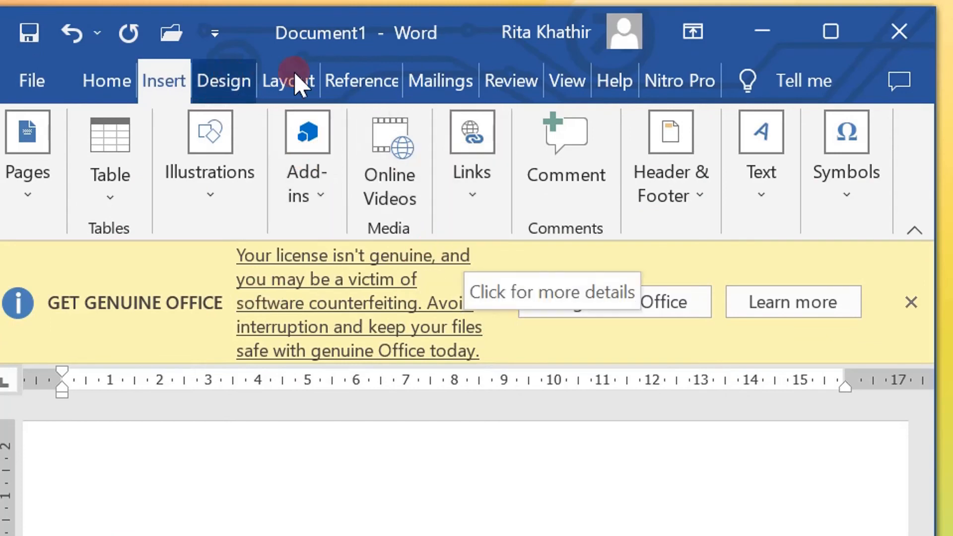
left_click(362, 81)
left_click(288, 189)
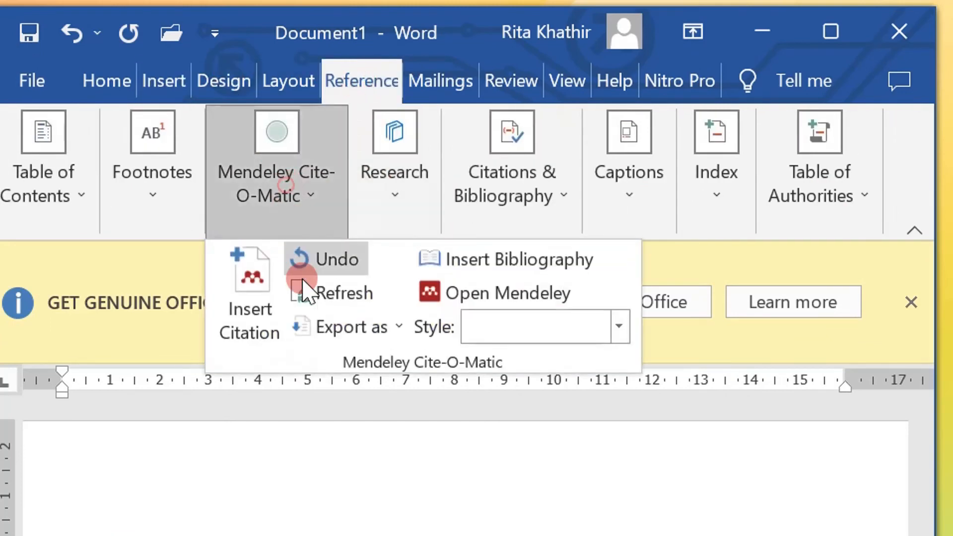
left_click(245, 304)
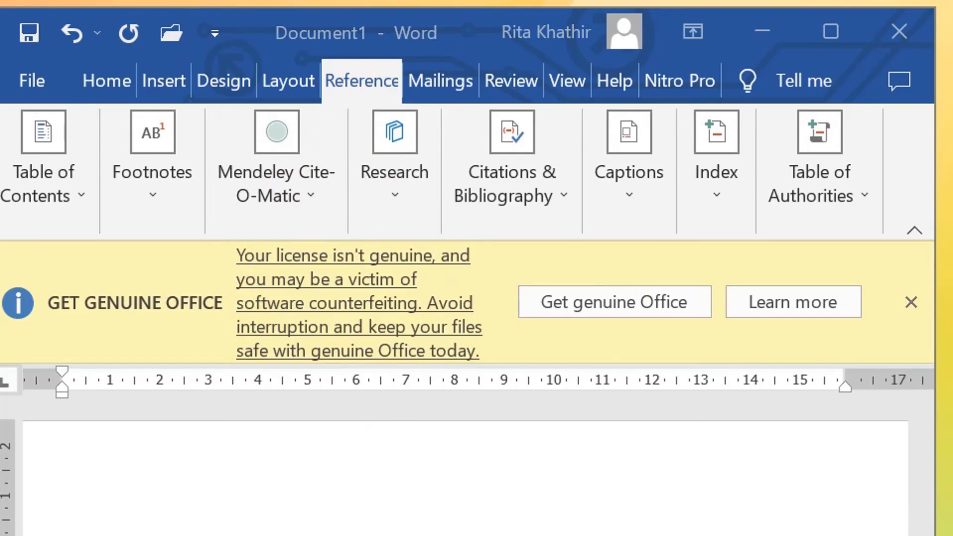
type("khathir ")
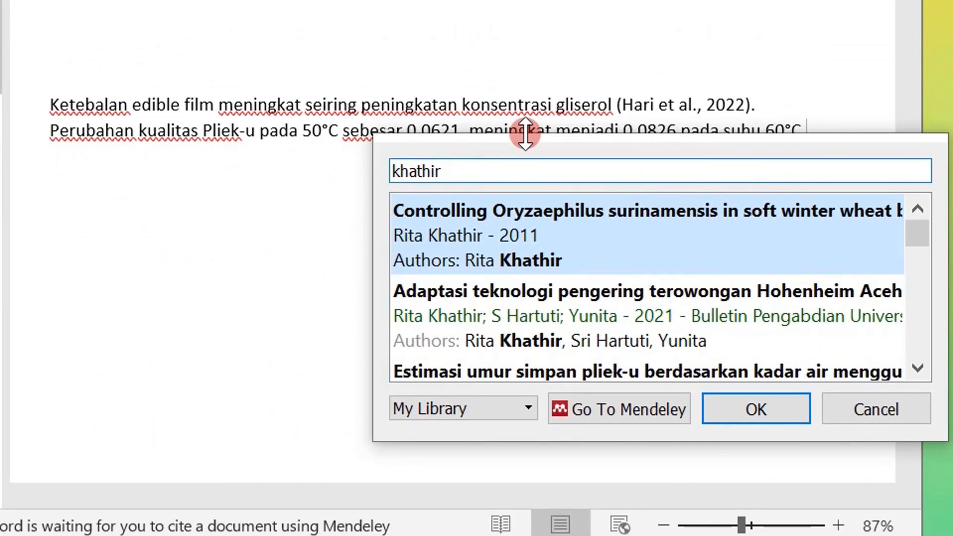
type("arrhen")
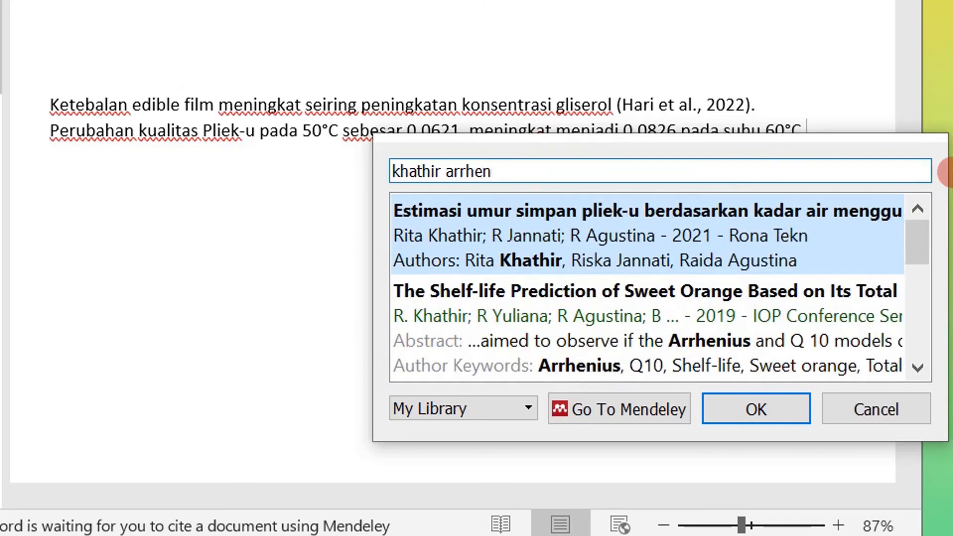
left_click(691, 235)
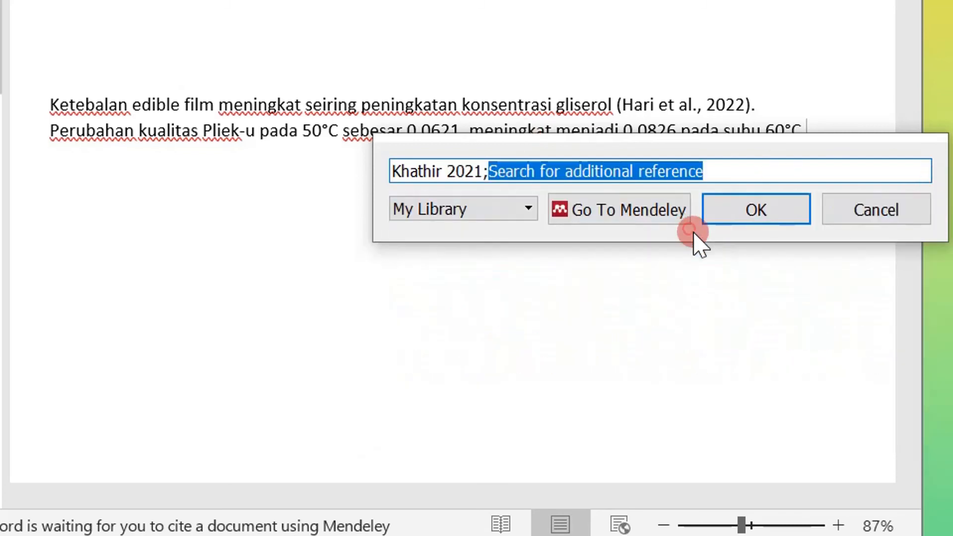
left_click(756, 211)
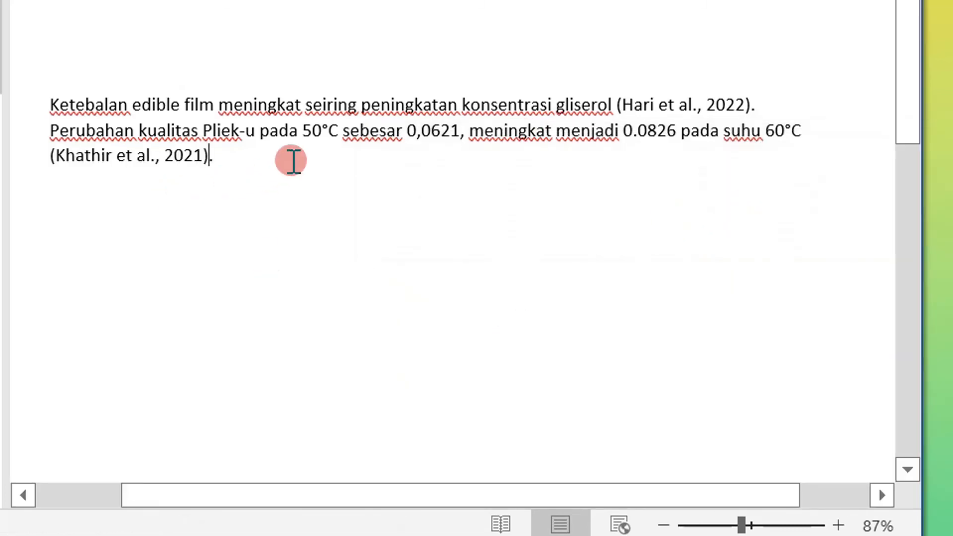
- Add the heading "REFERENSI" in a new paragraph below the cited sentences, followed by an empty line
left_click(292, 159)
key("Return")
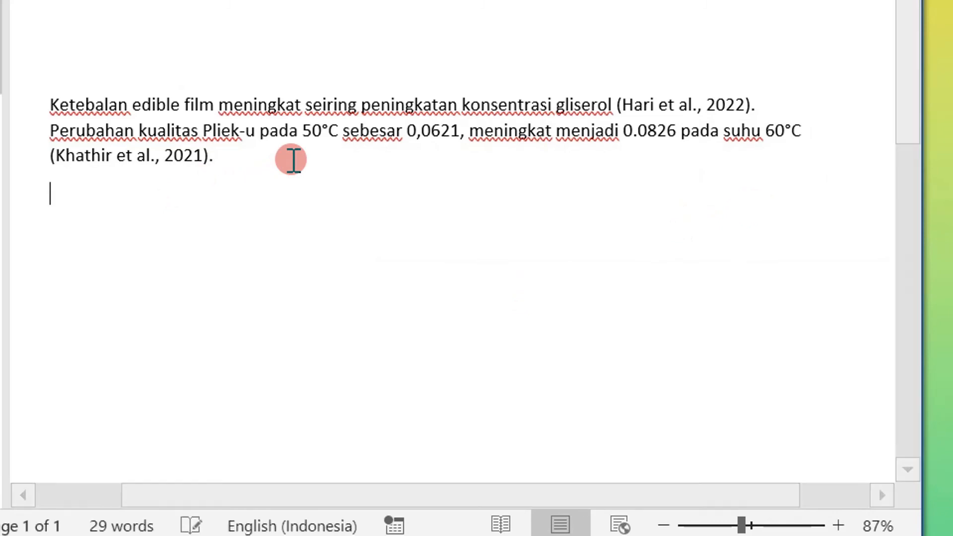
type("RE")
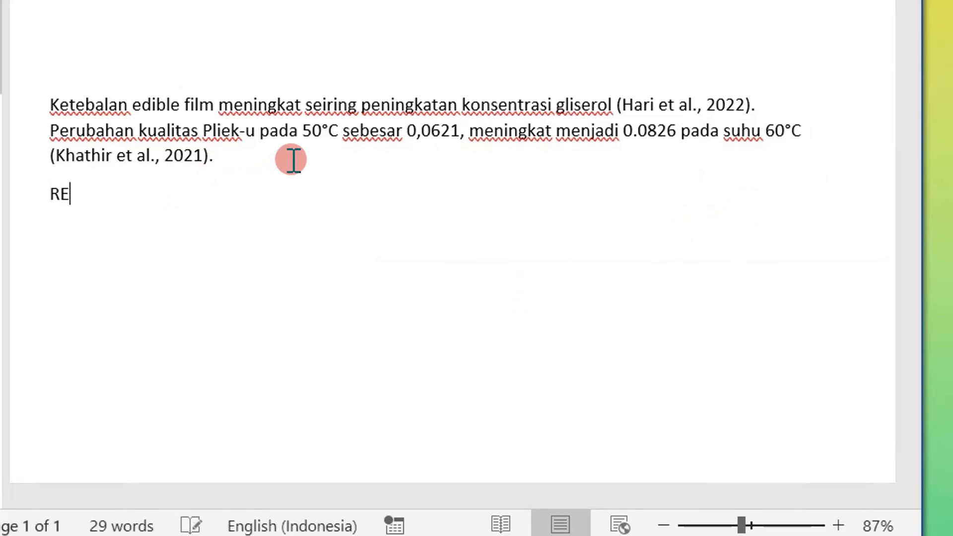
type("FER")
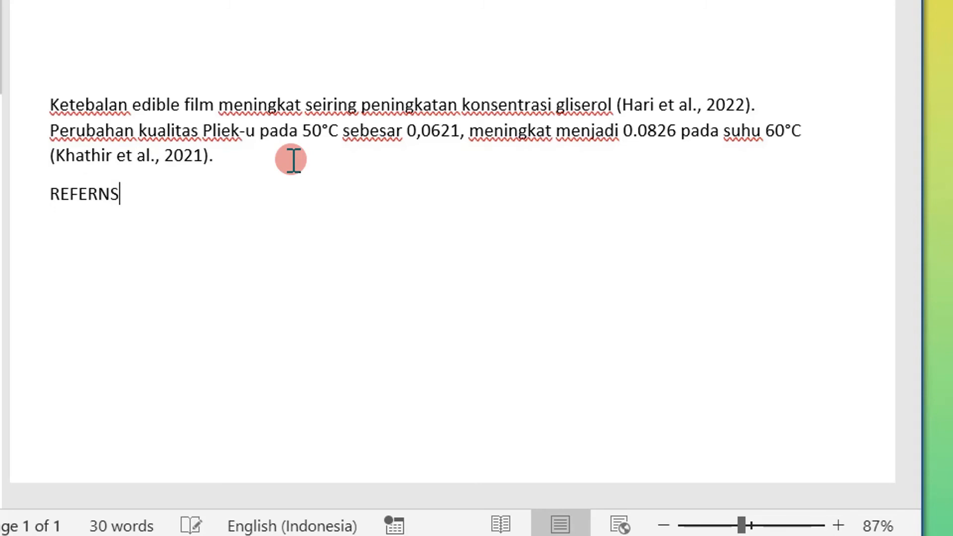
type("ENSI")
key("Return")
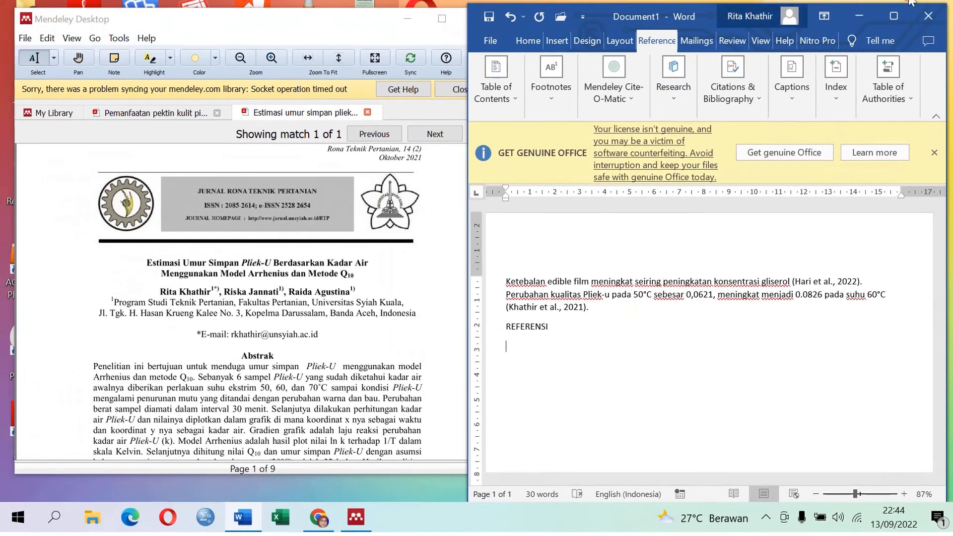
- Maximize the document window, insert the Mendeley bibliography below the REFERENSI heading, and review its entries enlarged
left_click(896, 15)
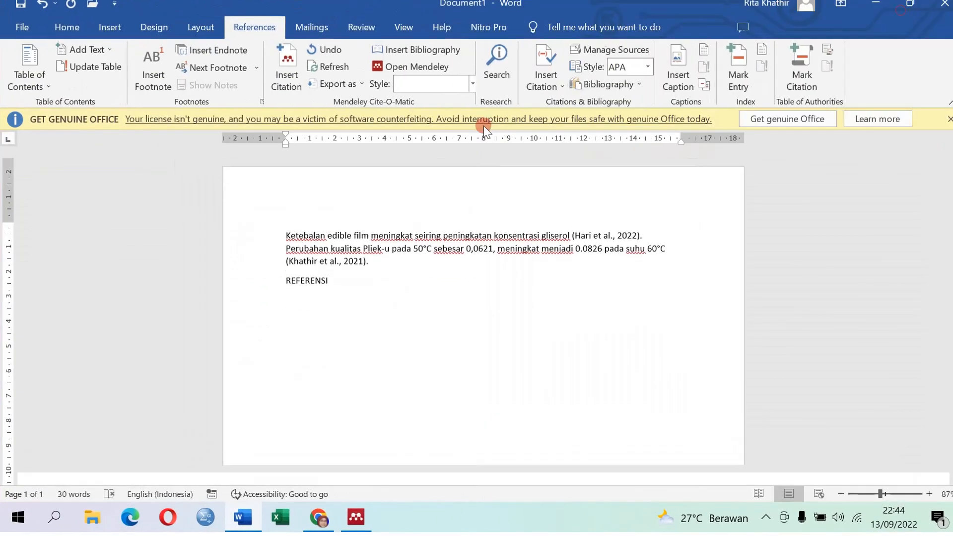
left_click(430, 52)
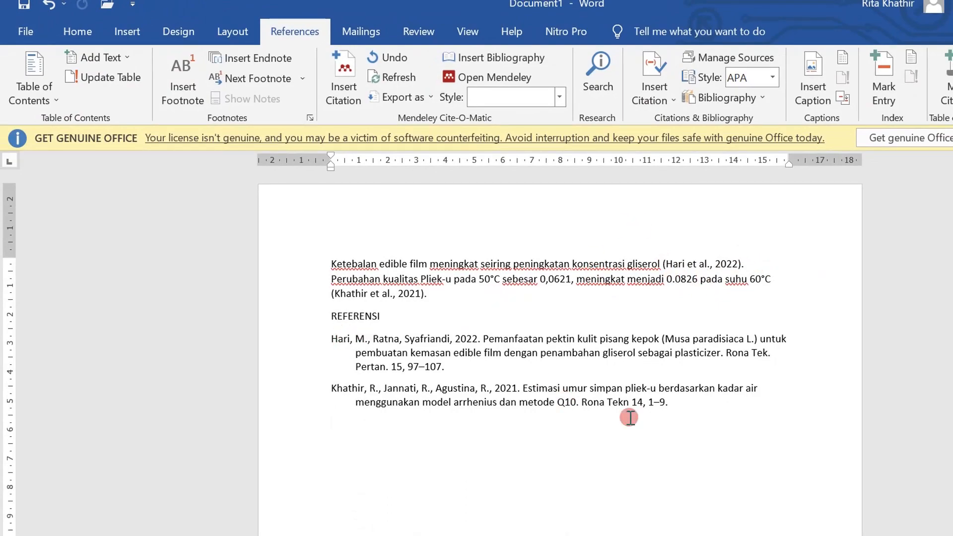
left_click_drag(938, 535, 952, 535)
scroll(938, 453, "up", 2)
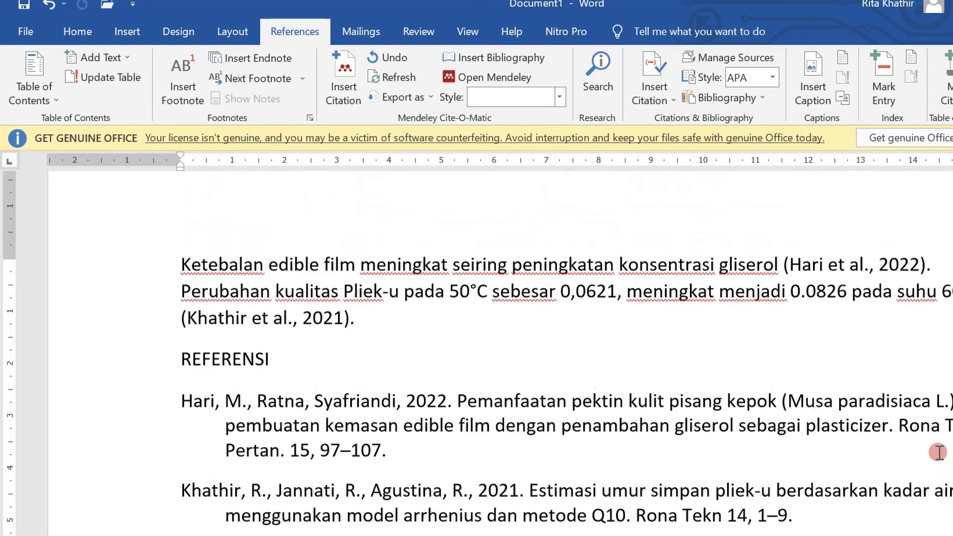
scroll(392, 422, "down", 1)
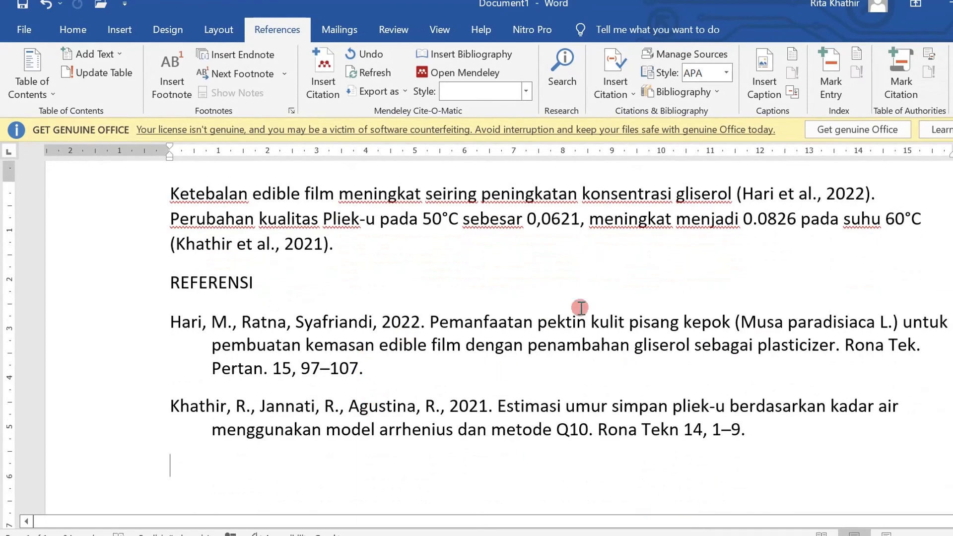
left_click(789, 442)
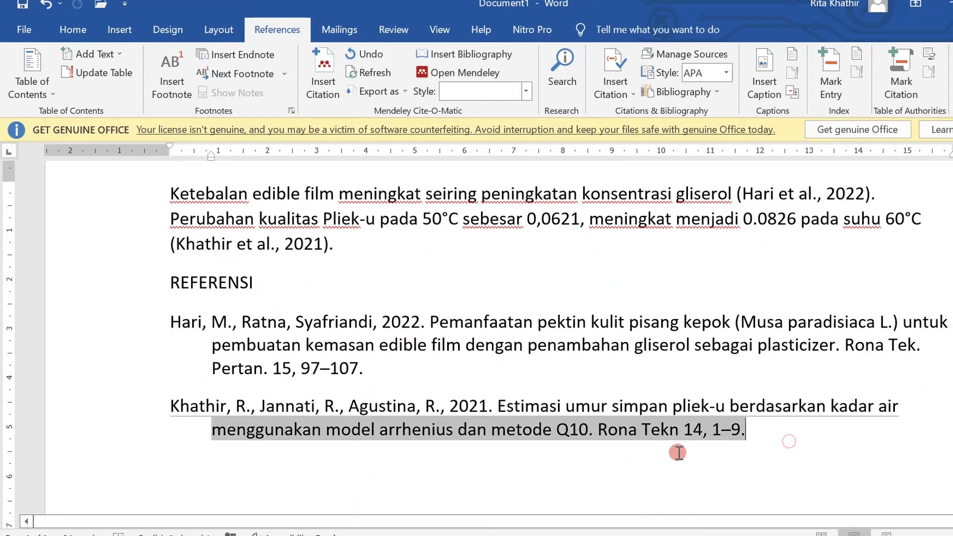
left_click(810, 466)
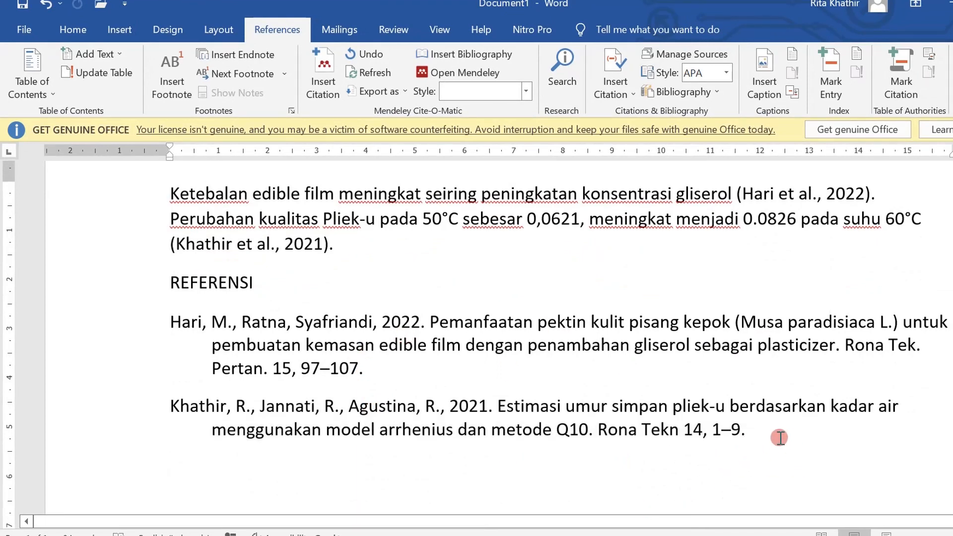